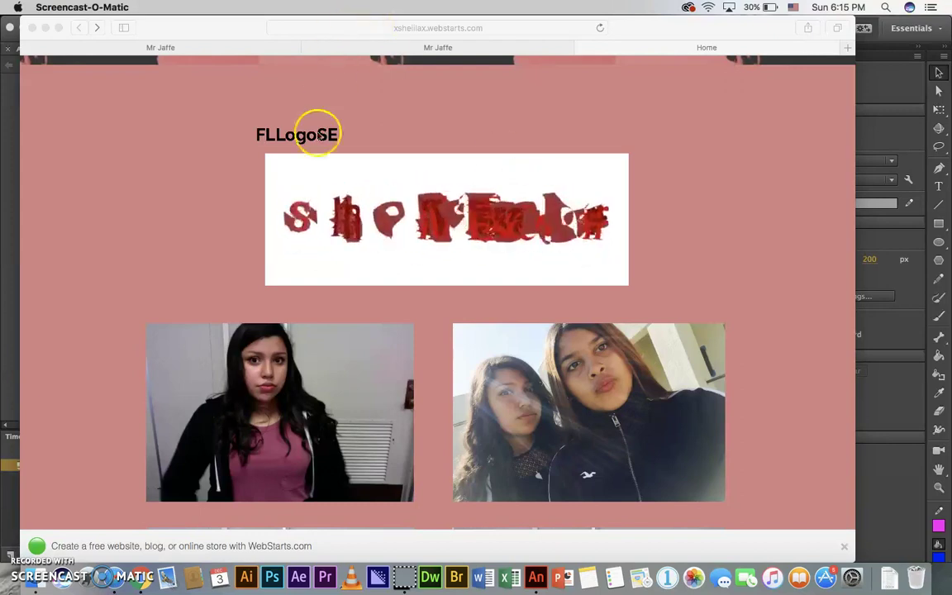
Create a new blank ActionScript 3.0 document, Untitled-2, next to the logo project.
click(535, 577)
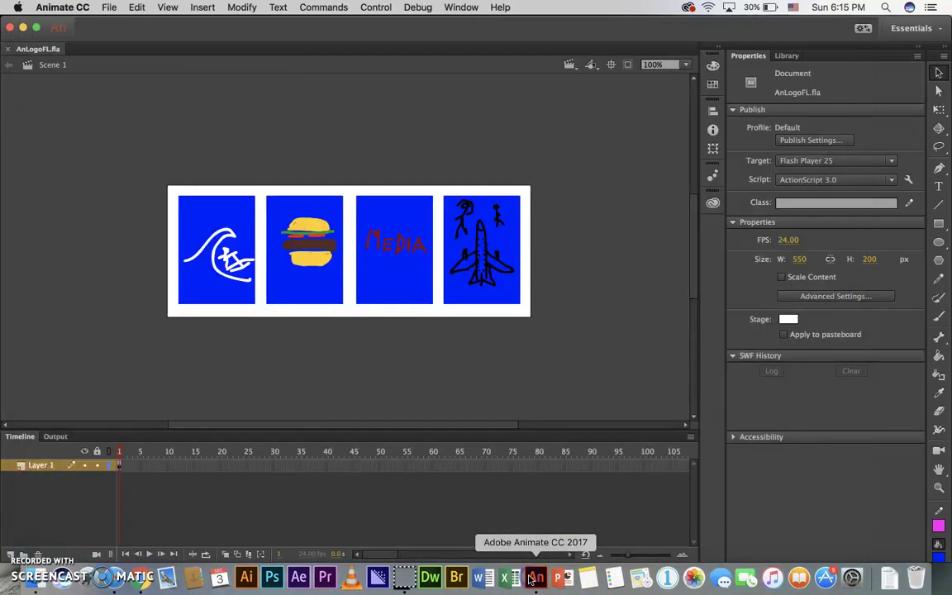
click(107, 7)
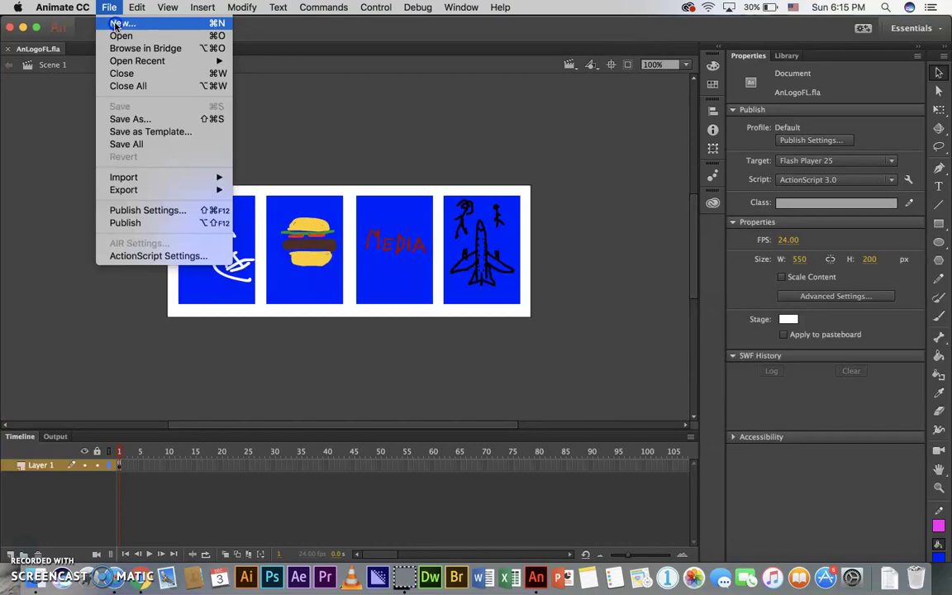
click(116, 25)
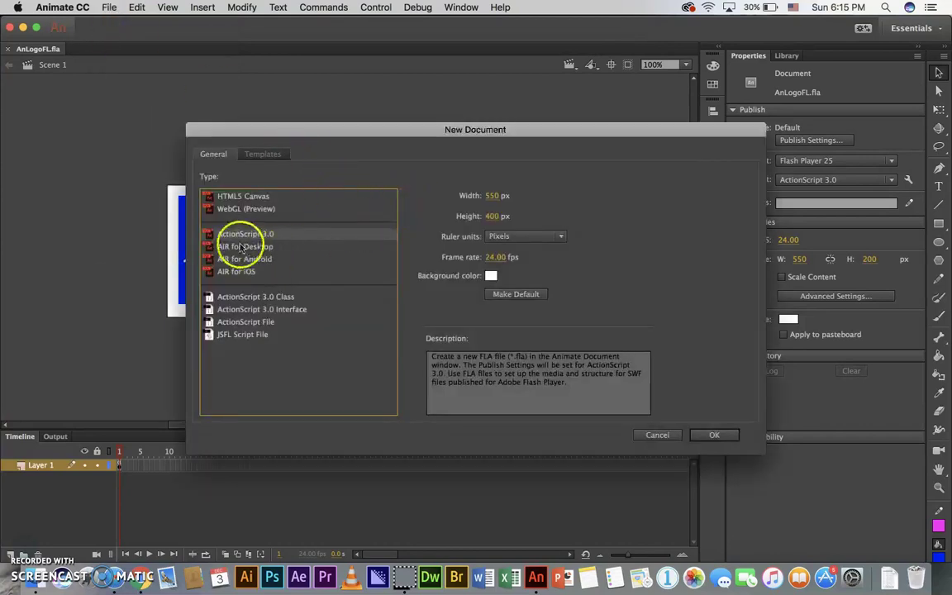
click(717, 435)
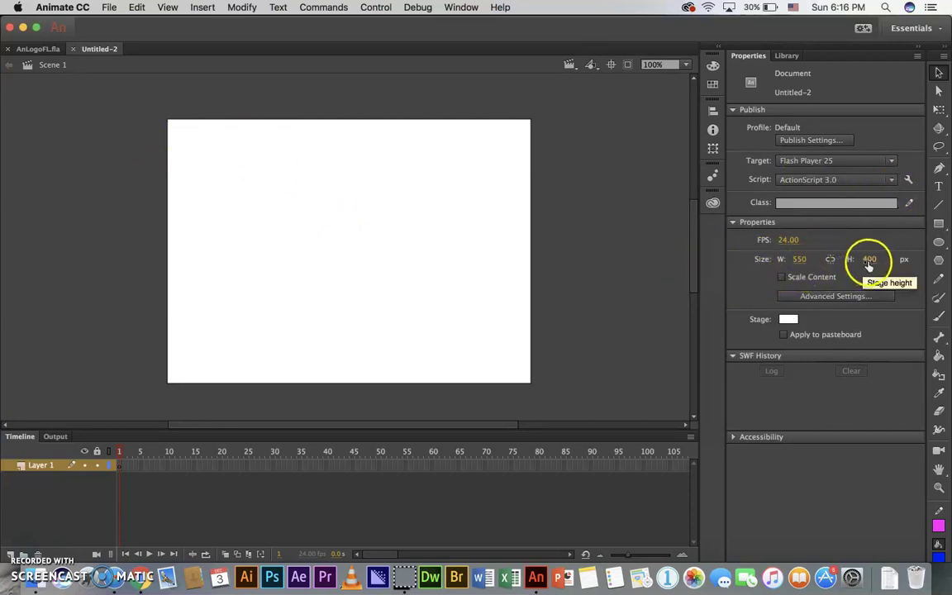
Set the Untitled-2 stage height to 200 px for a 550 × 200 banner.
click(869, 260)
drag(780, 261, 867, 267)
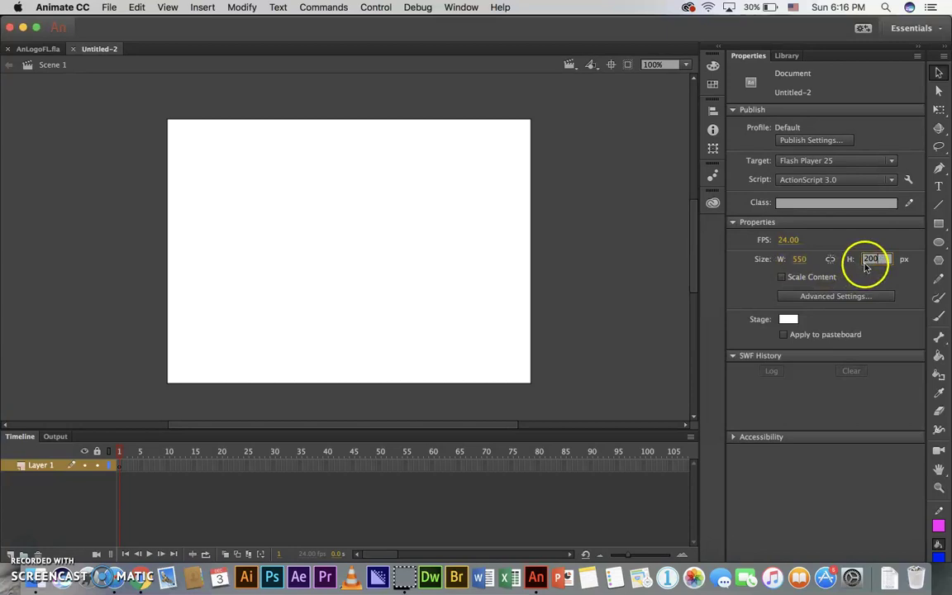
double_click(868, 264)
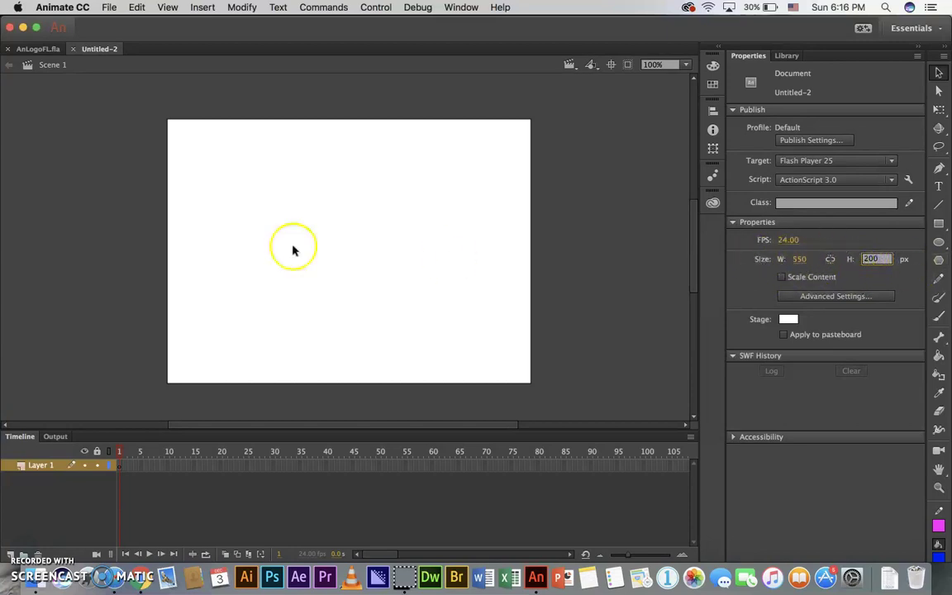
click(380, 252)
mouse_move(142, 175)
mouse_down()
mouse_move(287, 181)
mouse_move(279, 180)
mouse_up()
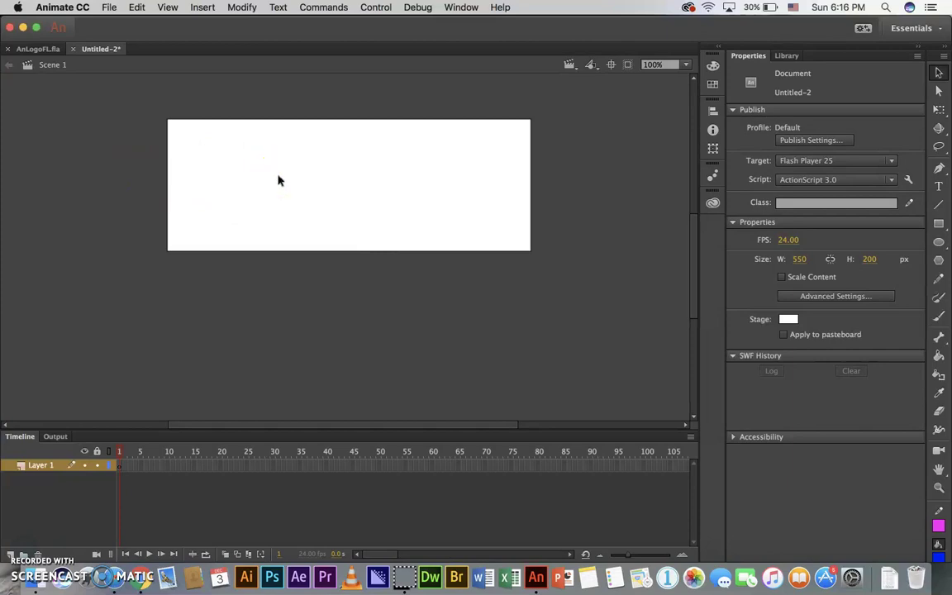
Set the Rectangle tool to no stroke with a blue fill and start a rectangle at top-left.
click(939, 224)
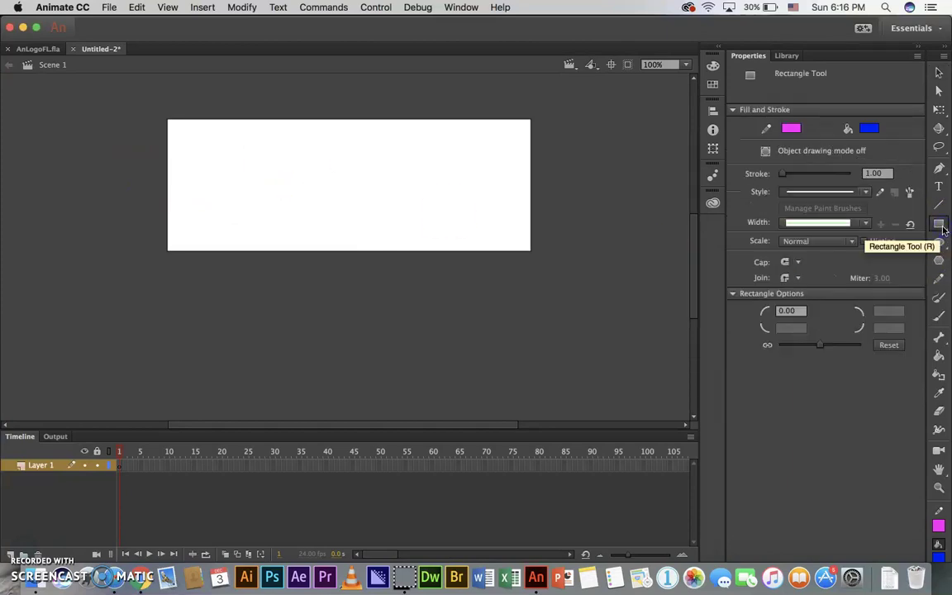
click(791, 128)
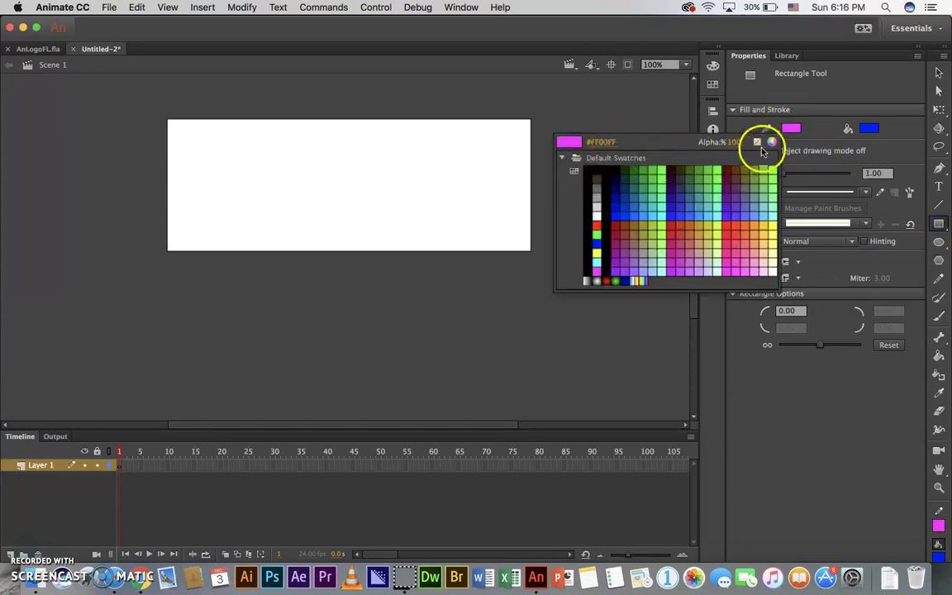
click(757, 142)
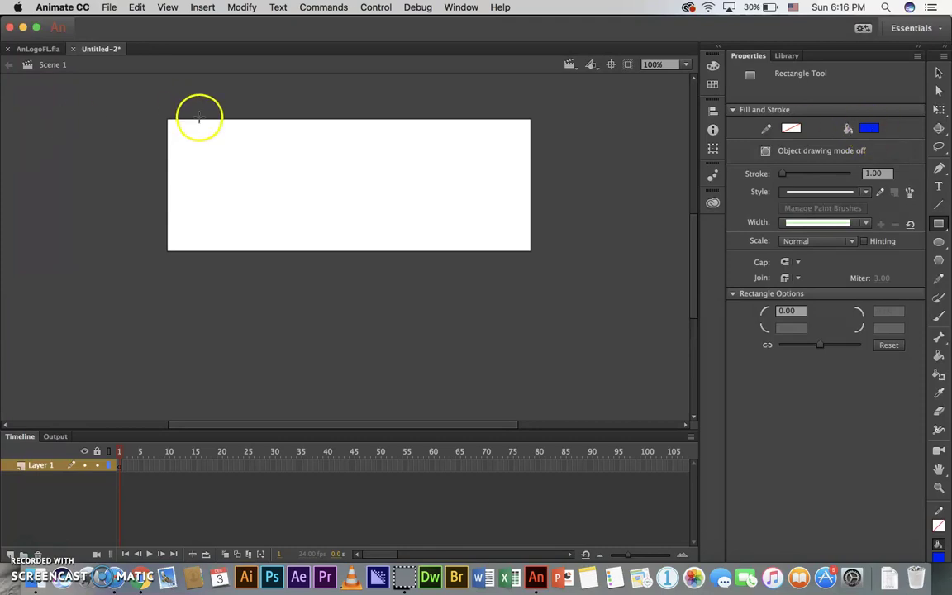
click(940, 224)
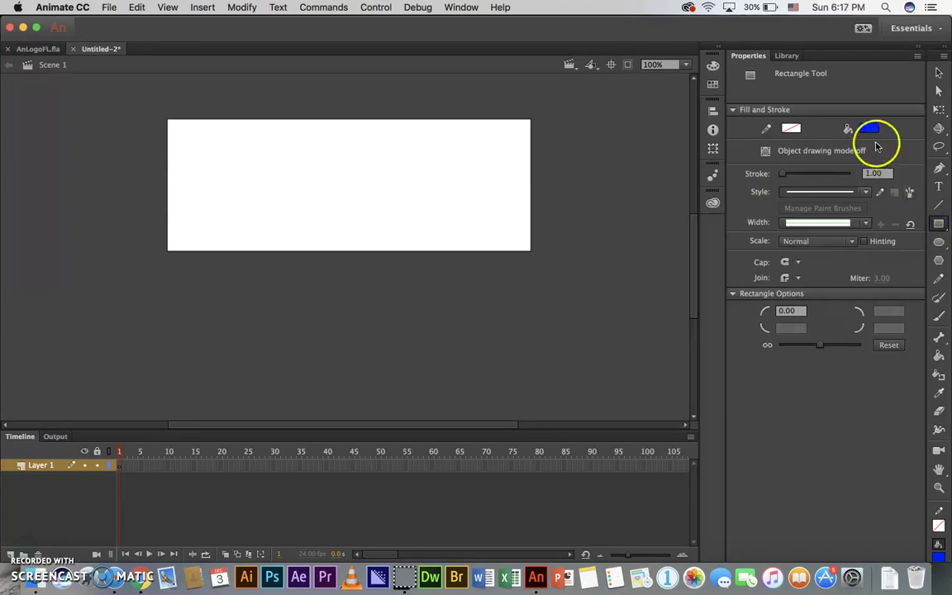
mouse_move(173, 125)
mouse_down()
mouse_move(191, 155)
mouse_move(249, 202)
mouse_move(243, 234)
mouse_move(255, 241)
mouse_up()
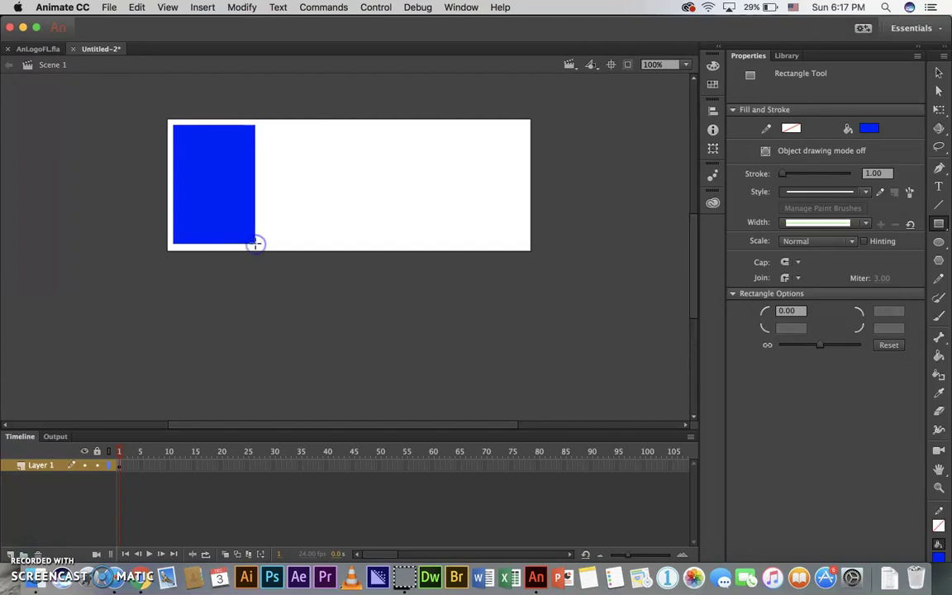
Finish drawing the tall blue rectangle at the stage's left end.
drag(255, 242, 255, 243)
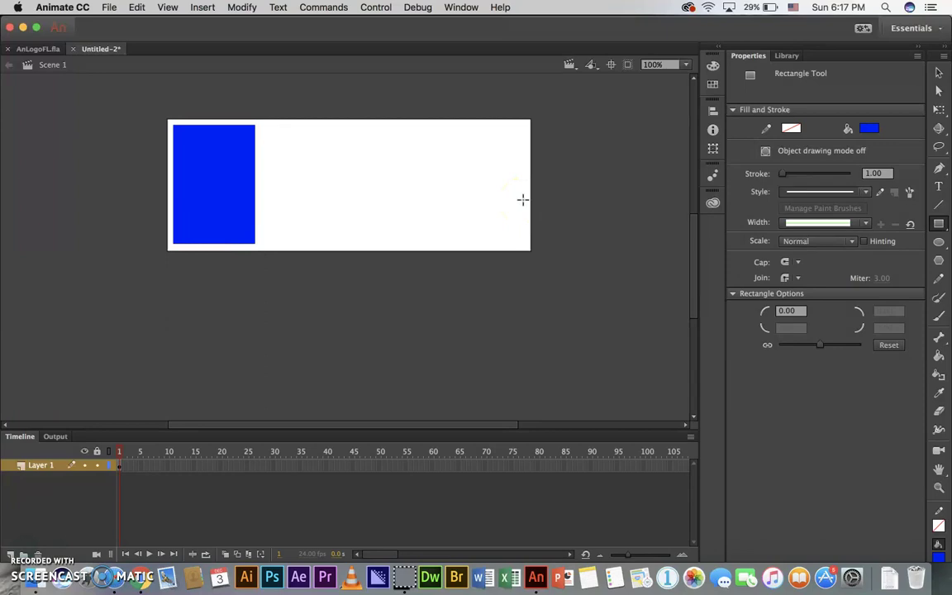
click(939, 74)
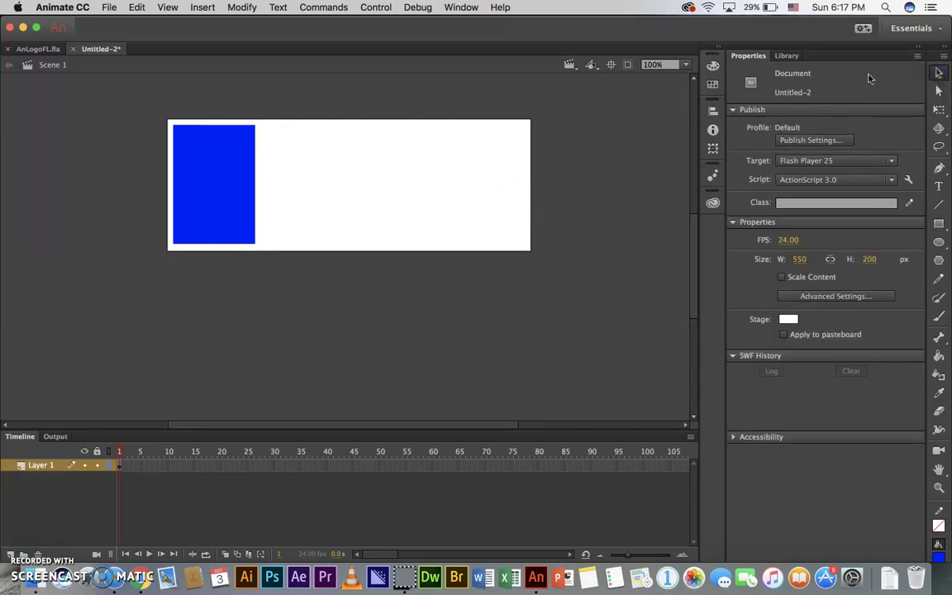
Duplicate the 124 × 180 blue rectangle three times to the right, the last at X 415.
drag(143, 99, 265, 268)
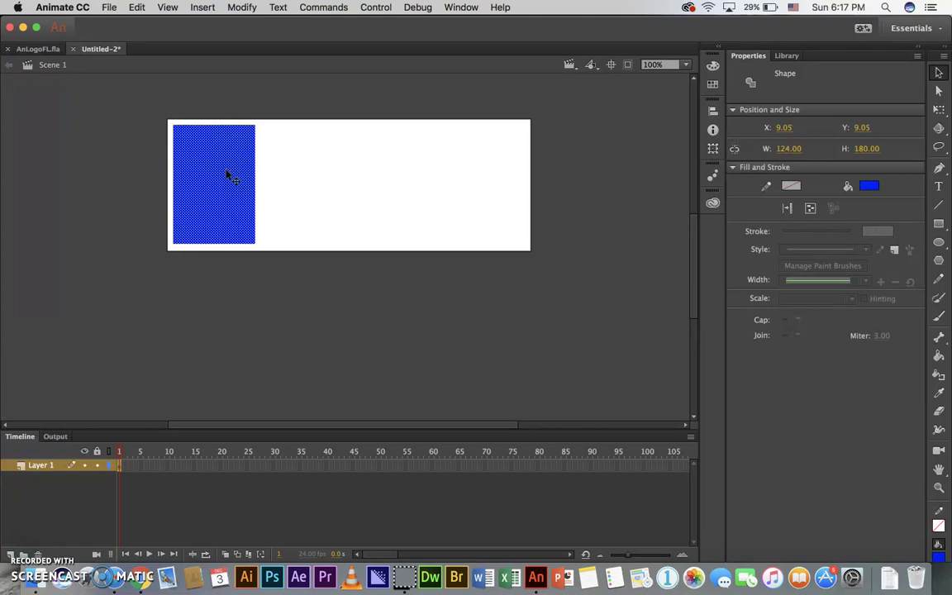
drag(224, 175, 319, 182)
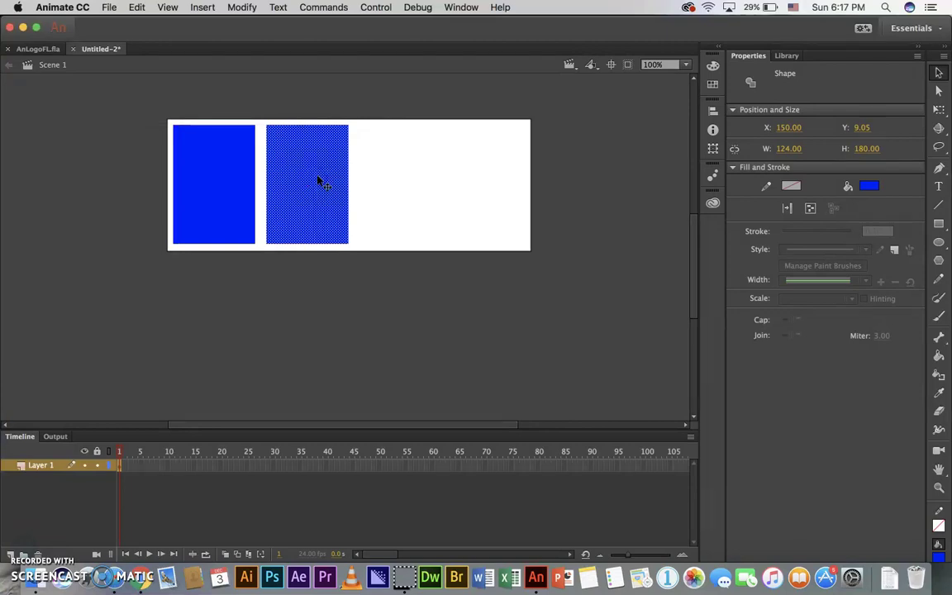
drag(319, 180, 408, 180)
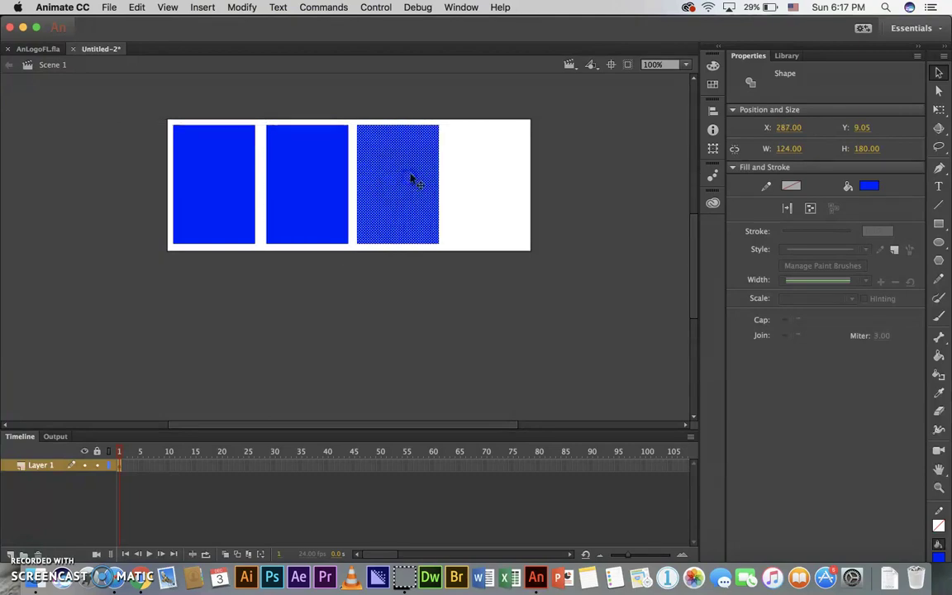
drag(413, 180, 484, 182)
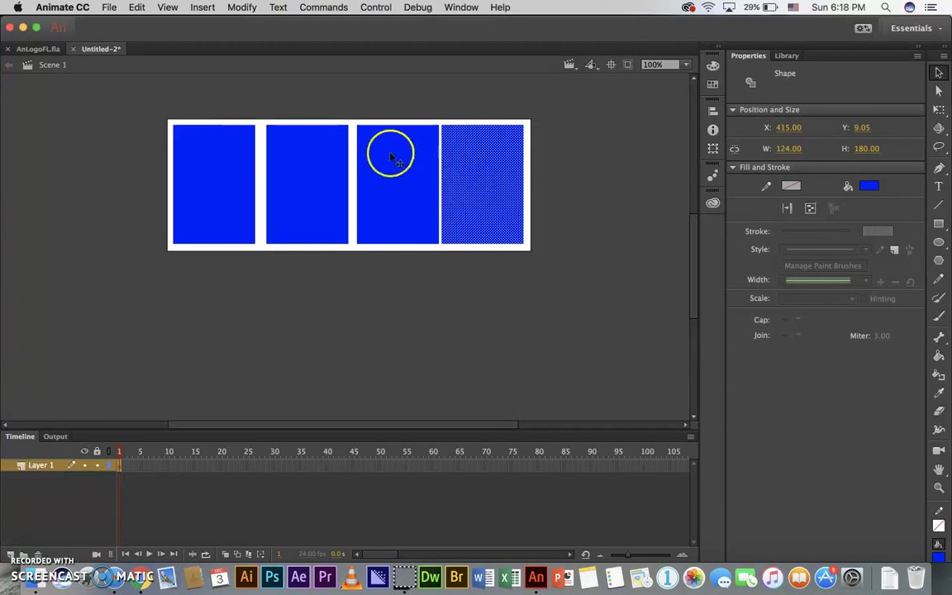
Nudge the second and third rectangles slightly left to start evening the gaps.
scroll(289, 168, down, 2)
click(305, 151)
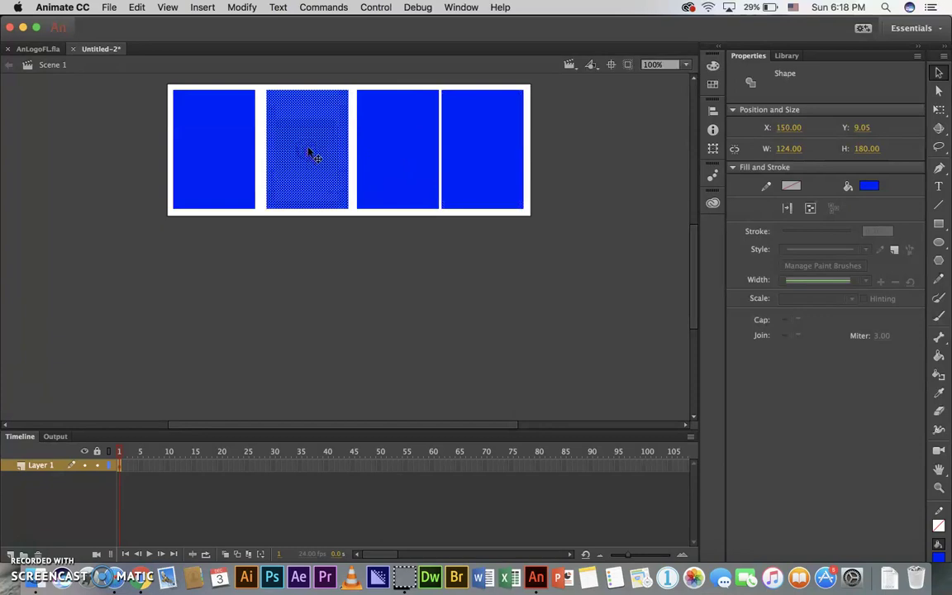
scroll(312, 154, up, 6)
click(329, 193)
click(334, 230)
drag(337, 236, 335, 237)
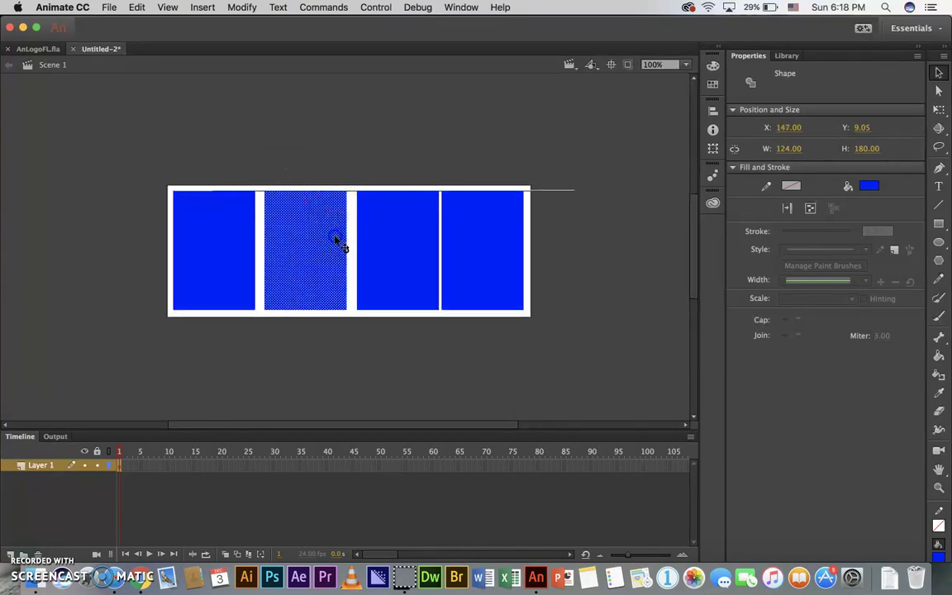
drag(414, 244, 408, 239)
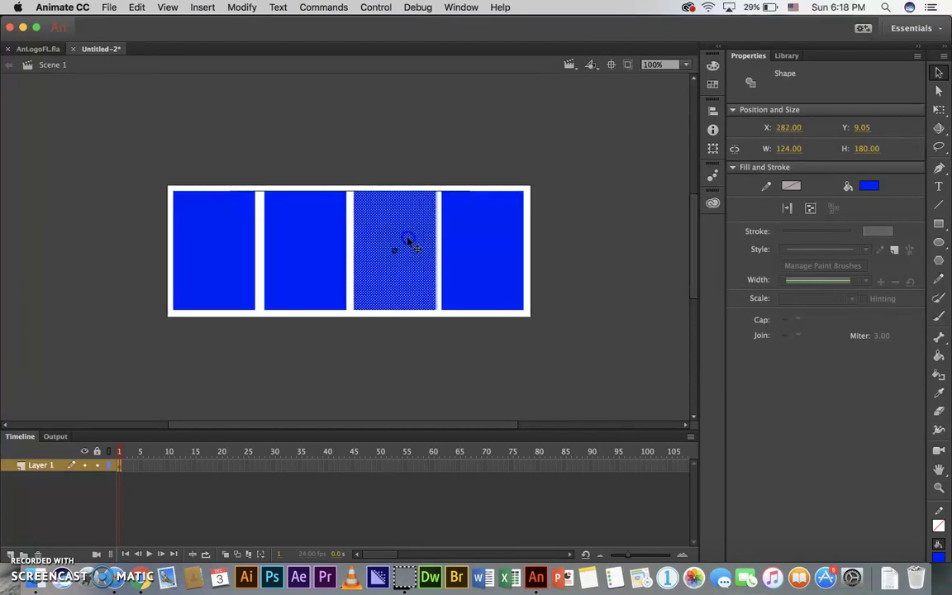
Fine-tune the second, third and fourth rectangles by a few pixels for even spacing.
click(310, 240)
drag(311, 241, 308, 241)
click(357, 236)
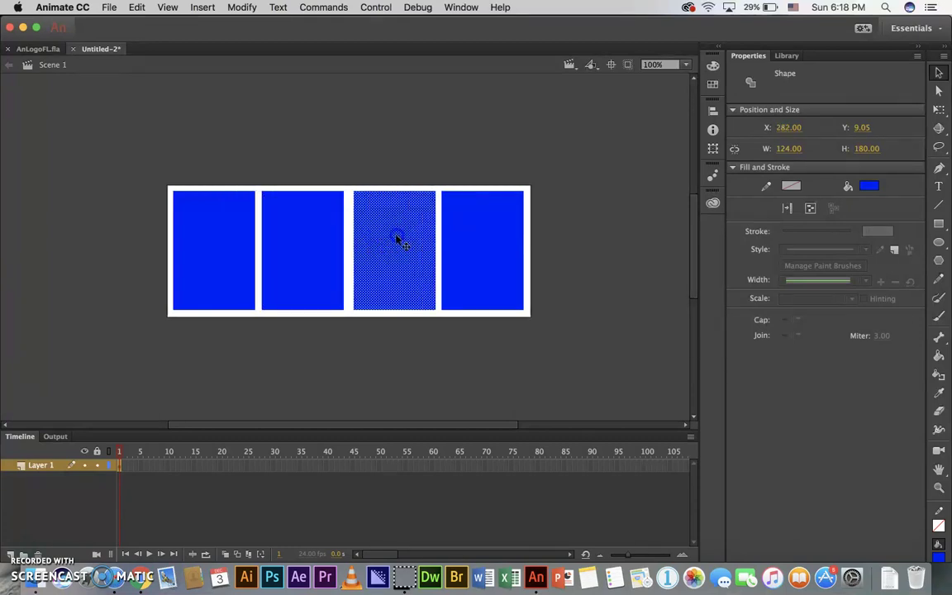
drag(398, 236, 393, 239)
click(447, 231)
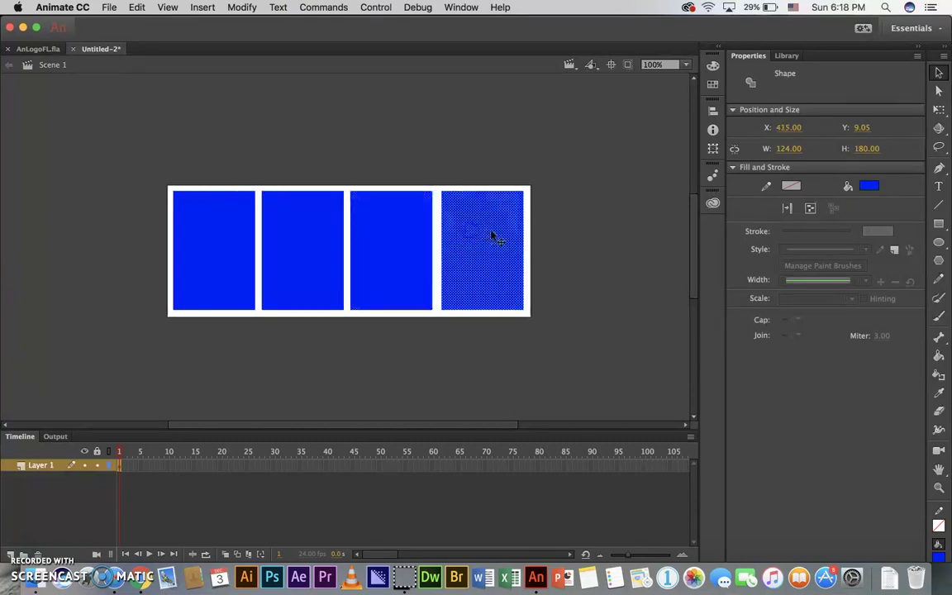
drag(491, 236, 489, 235)
click(403, 247)
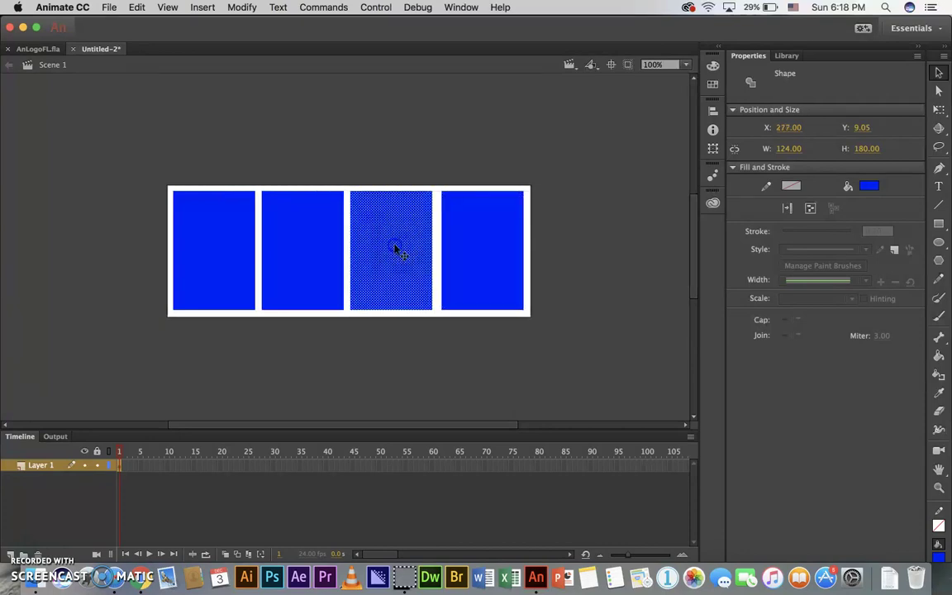
drag(397, 249, 399, 249)
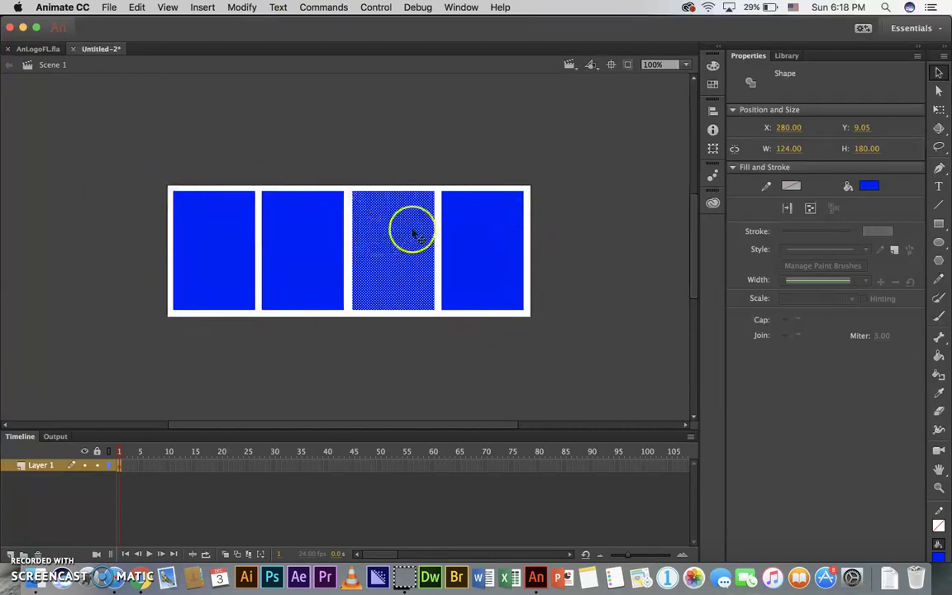
Check each rectangle's position, with the first at X 9.05, Y 9.05.
click(480, 237)
click(393, 240)
click(299, 240)
click(223, 240)
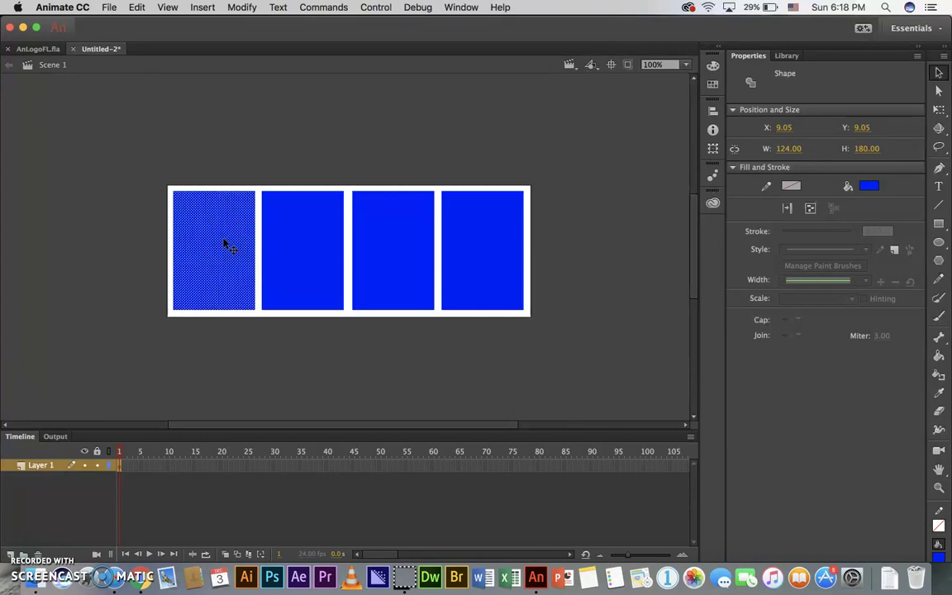
Recolour the first panel dark grey by sampling the fill colour with the eyedropper.
click(939, 316)
click(870, 187)
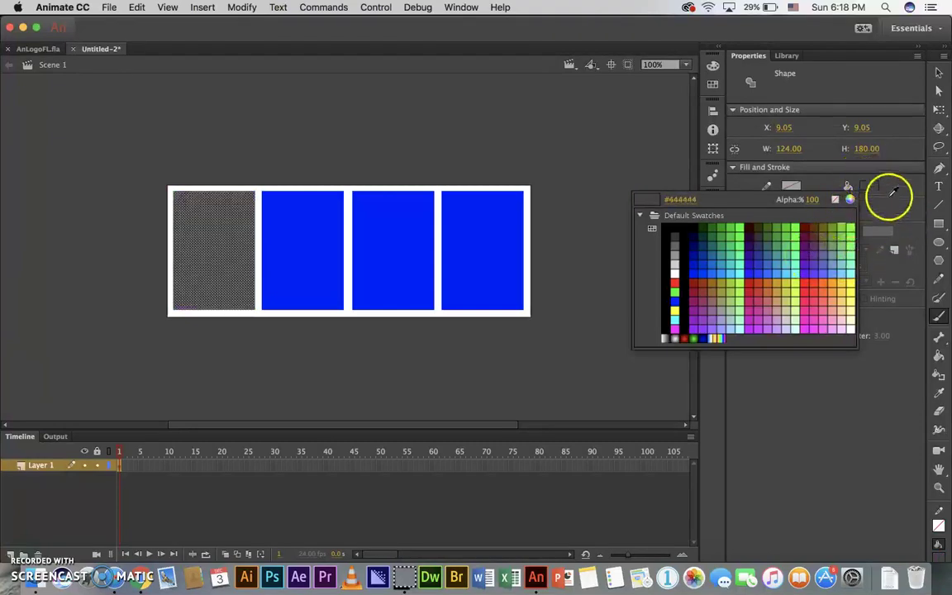
click(936, 74)
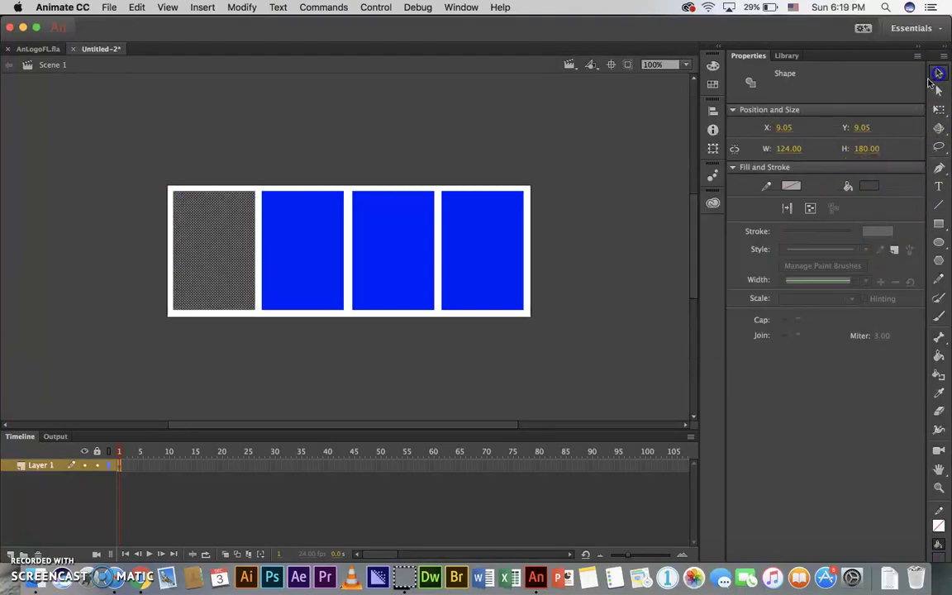
click(570, 340)
click(425, 362)
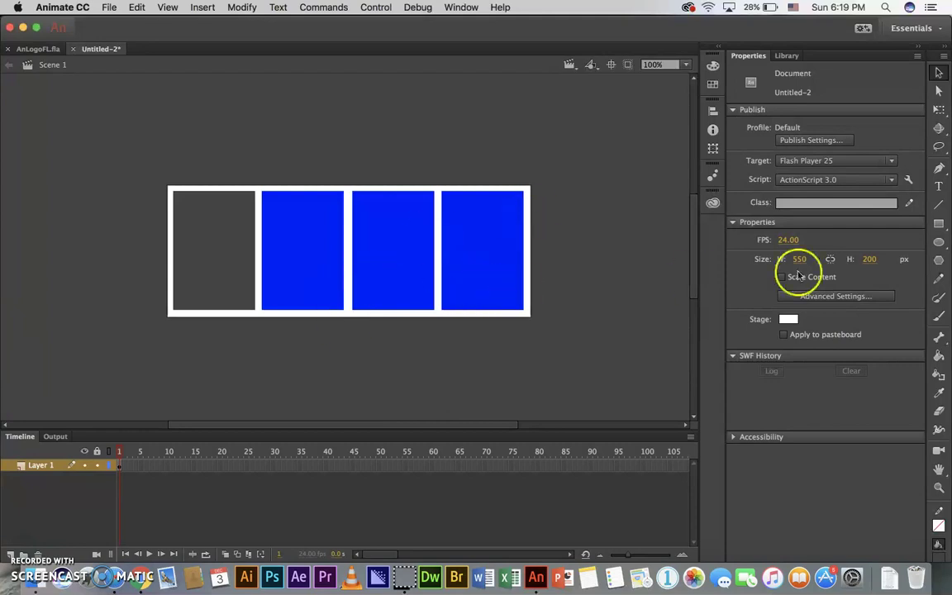
Set the Brush tool's fill colour to white.
click(935, 320)
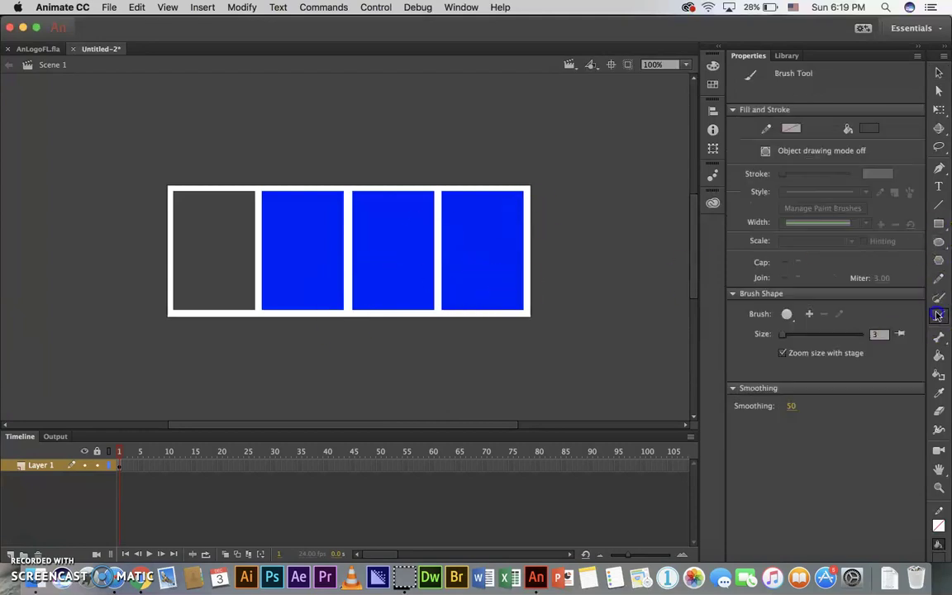
click(867, 130)
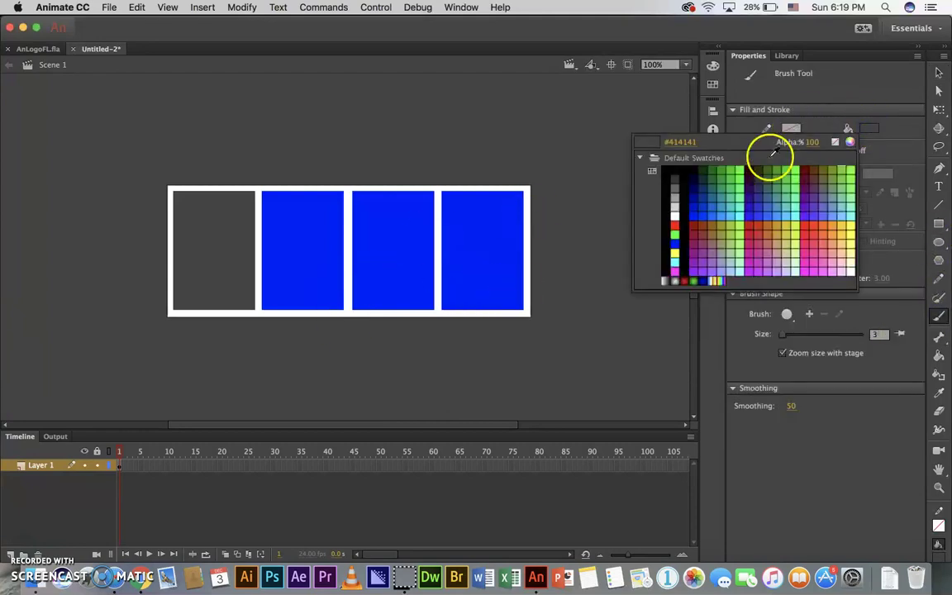
click(677, 214)
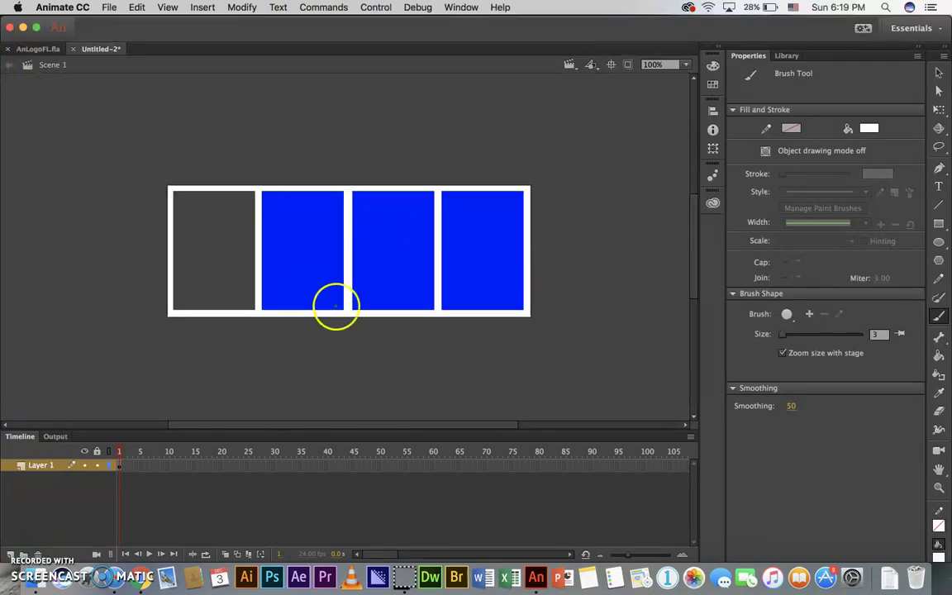
Bring forward AnLogoFL.fla, with its wave, burger, MEDIA and airplane panels.
click(31, 48)
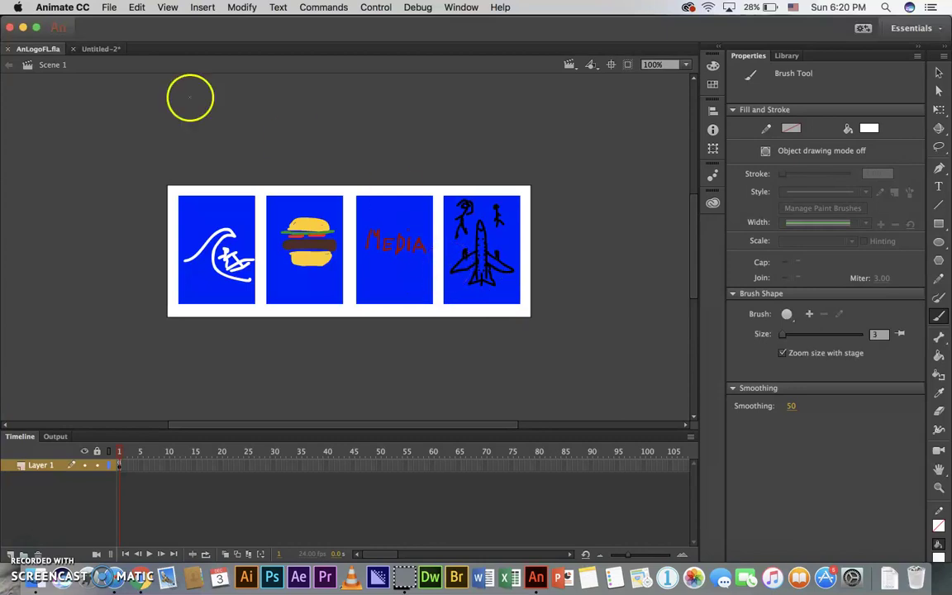
In Untitled-2, undo the grey recolour of the first panel.
click(96, 49)
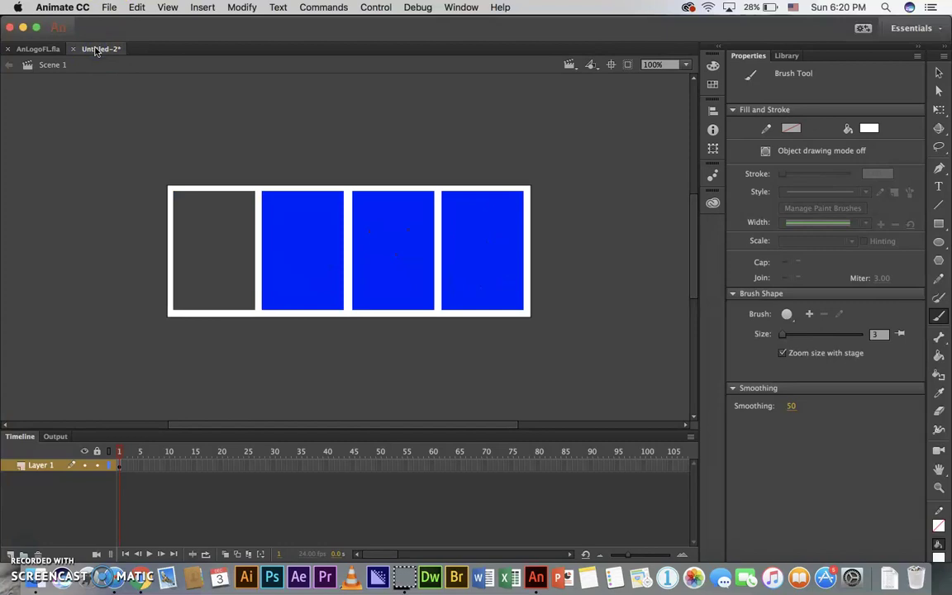
key(ctrl+a)
key(super+z)
click(96, 114)
In AnLogoFL.fla, hold Layer 1's panel artwork to frame 25 and add a blank keyframe at frame 50.
click(59, 47)
click(121, 443)
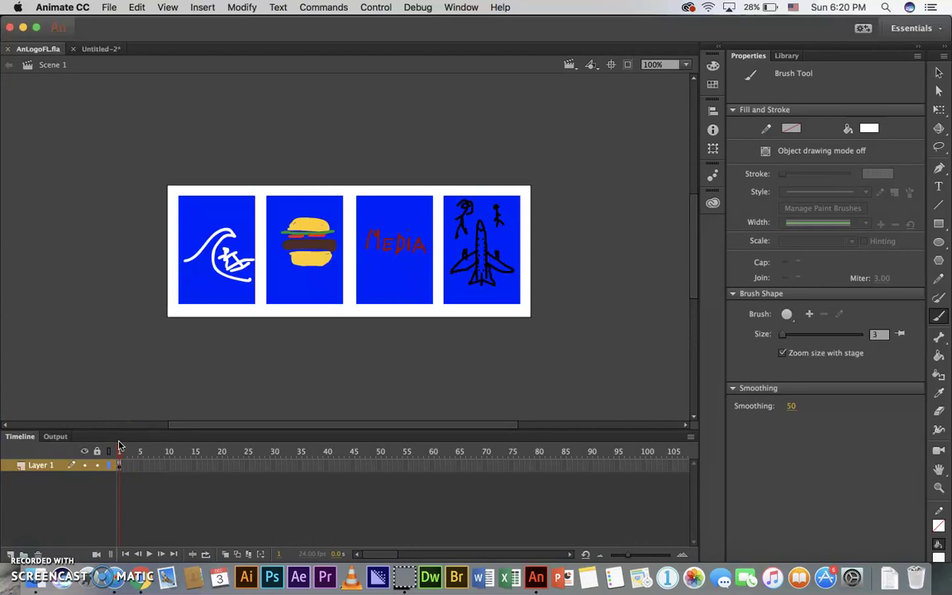
click(249, 467)
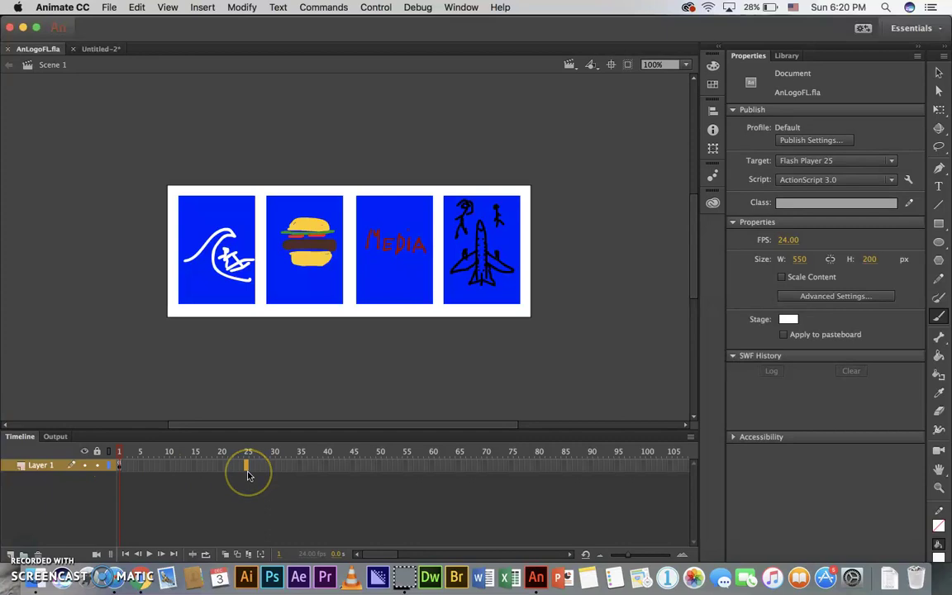
key(F5)
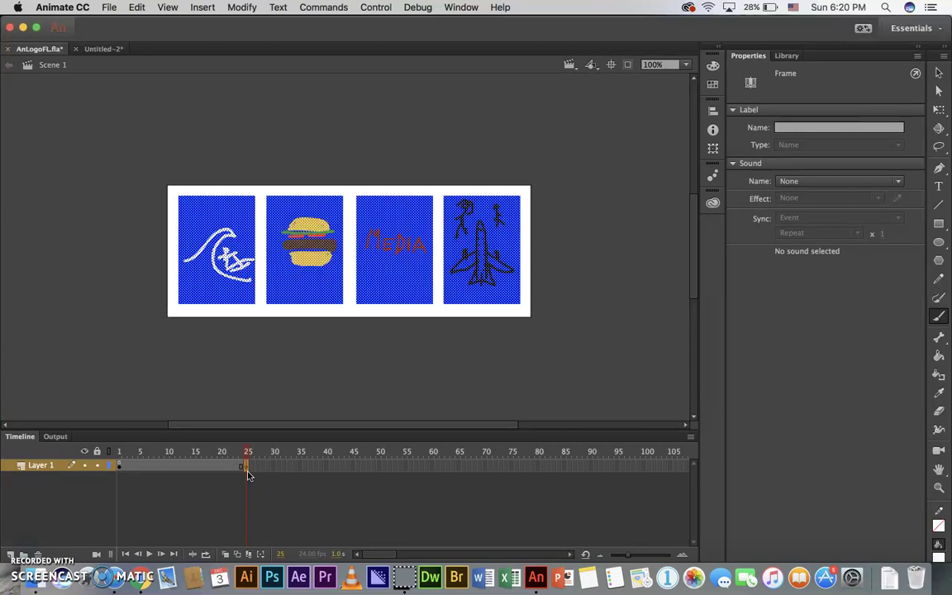
click(380, 472)
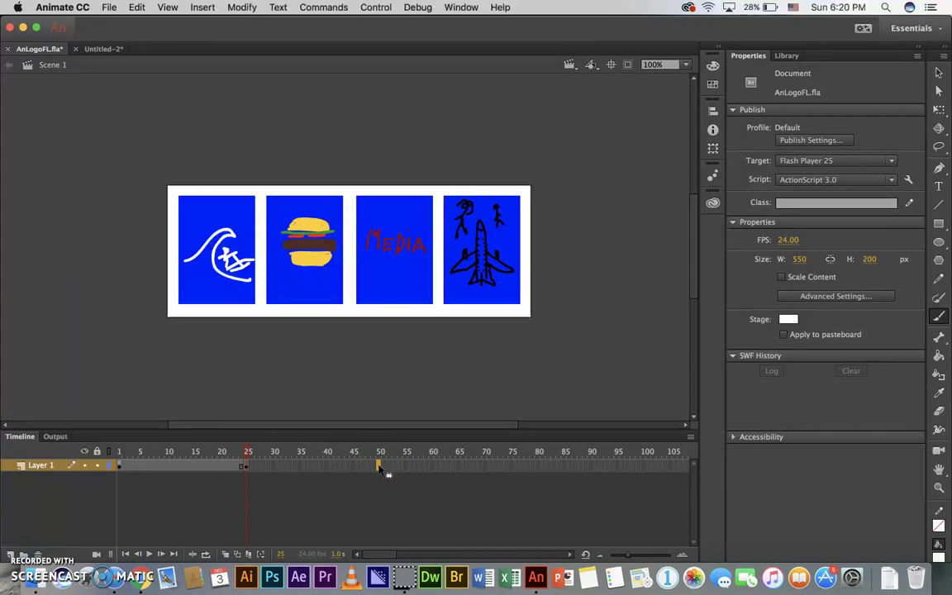
click(380, 468)
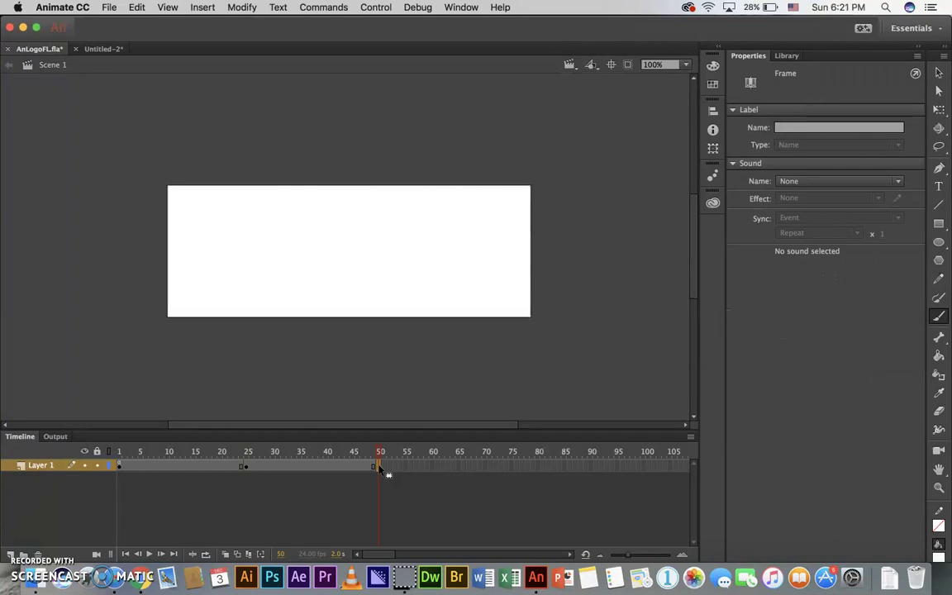
Choose the Text tool and set its font family to Trattatello.
click(939, 189)
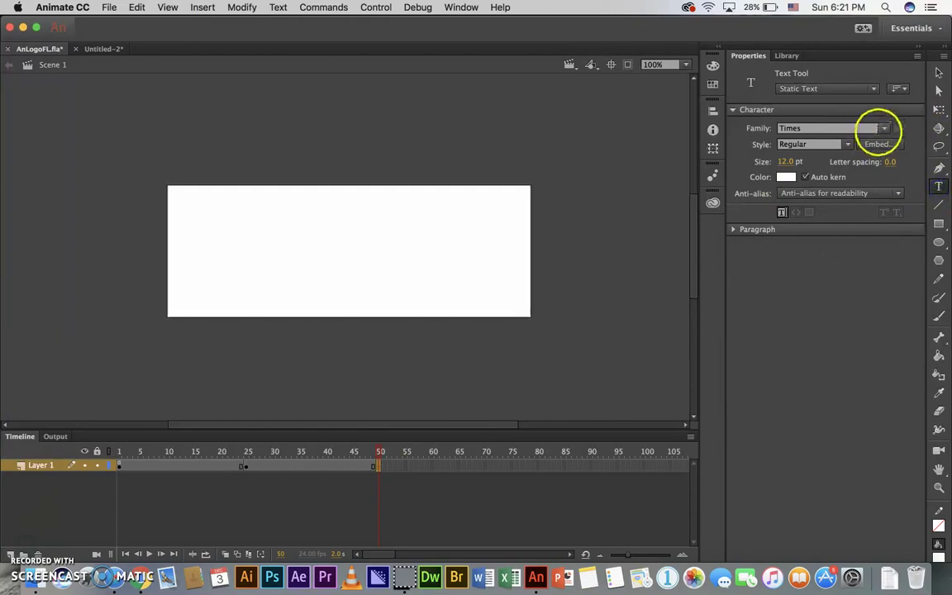
click(884, 129)
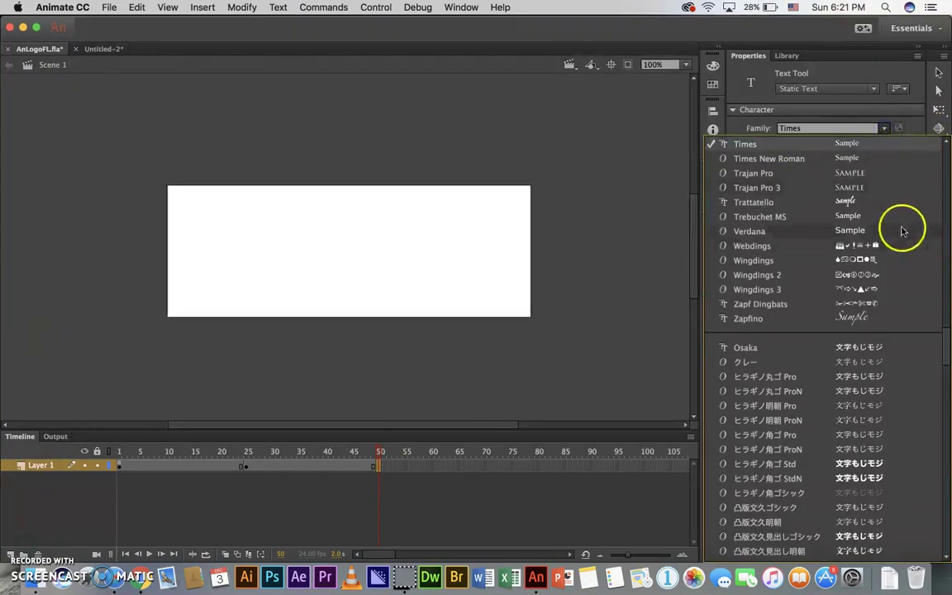
scroll(948, 332, up, 5)
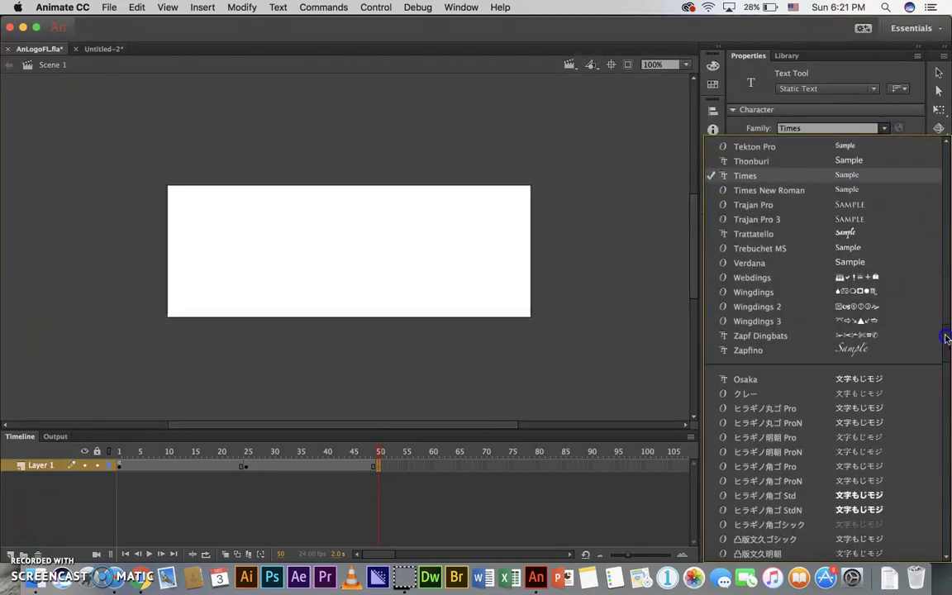
scroll(948, 325, up, 1)
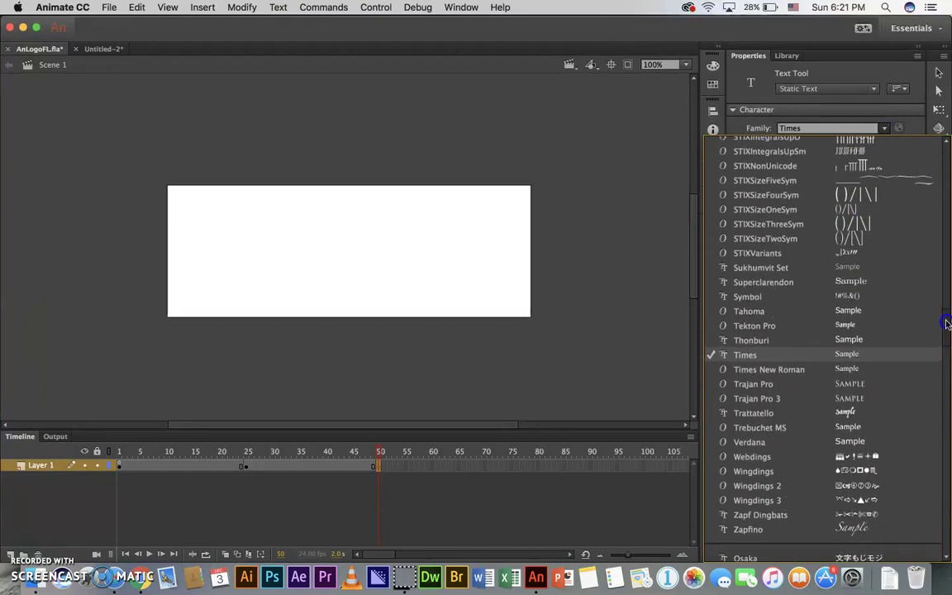
drag(948, 323, 944, 250)
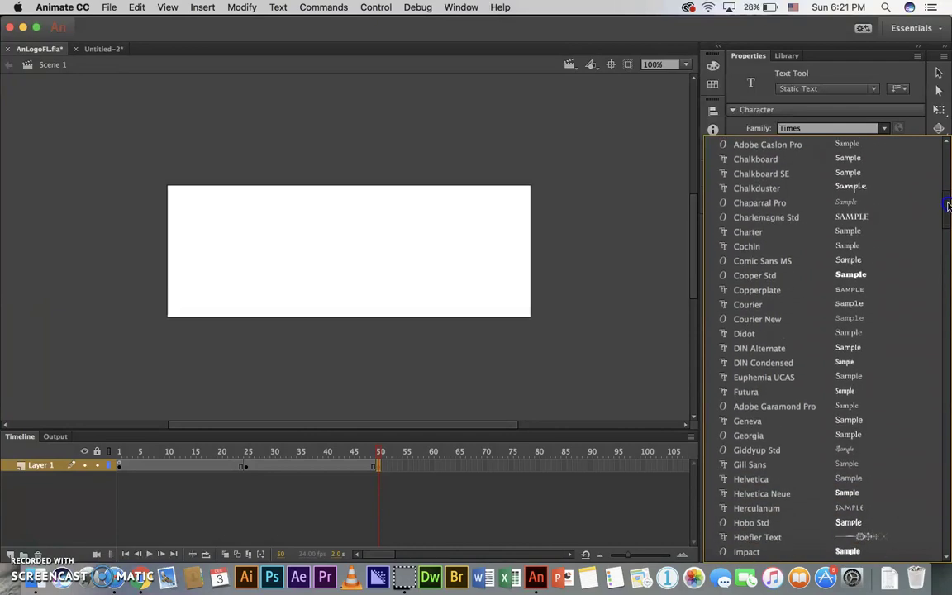
drag(947, 301, 947, 331)
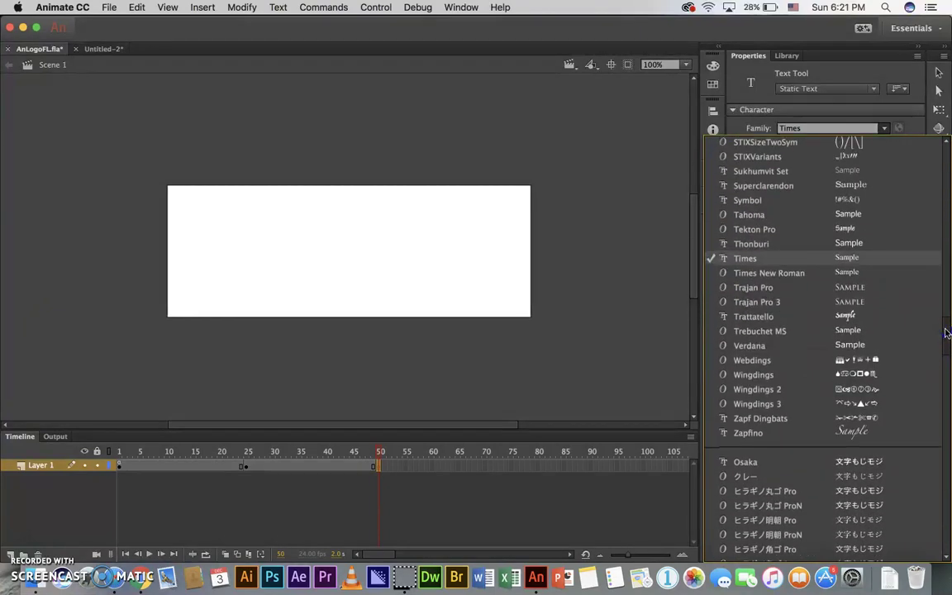
click(811, 315)
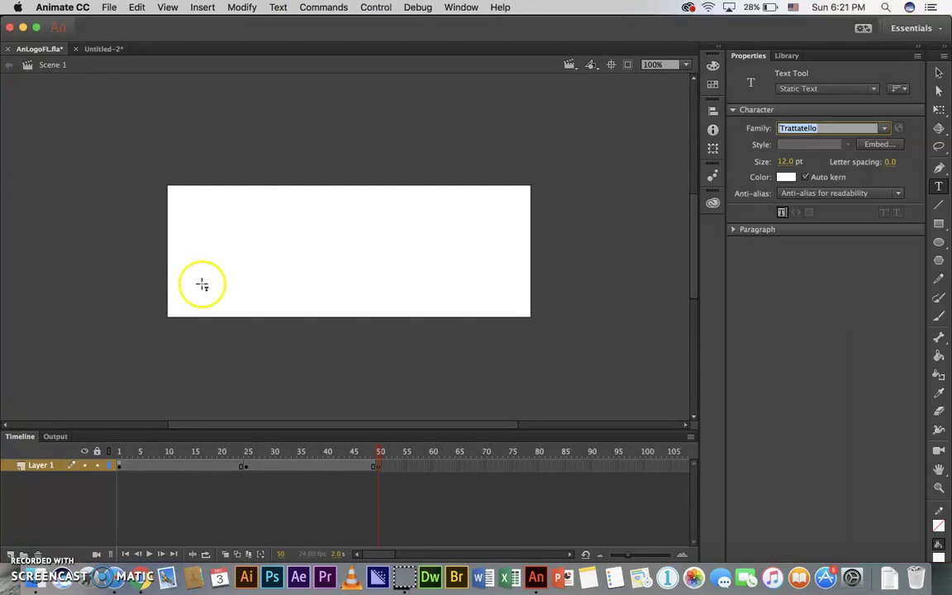
Start a Trattatello text line near the middle of the blank frame-50 stage for the logo title.
click(939, 189)
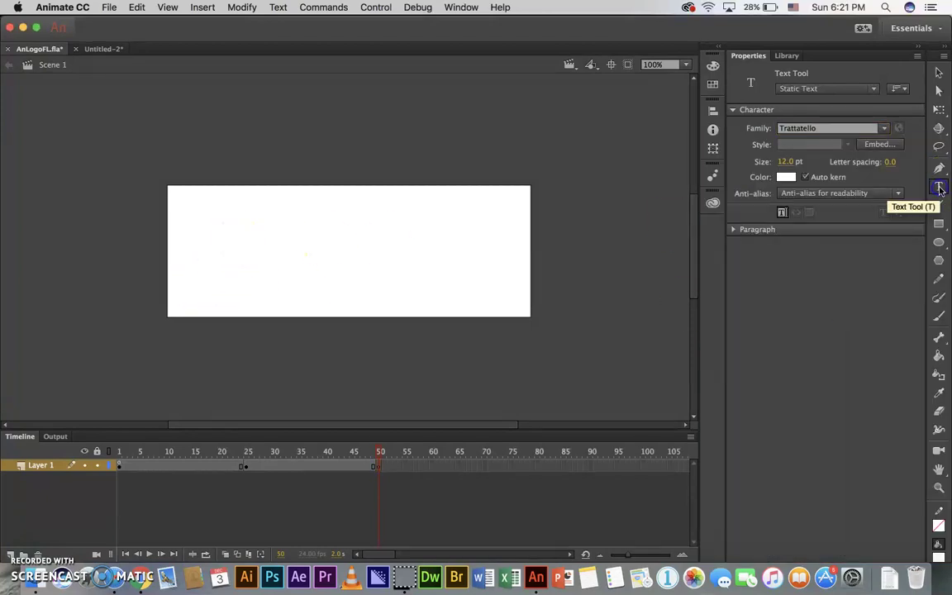
click(269, 242)
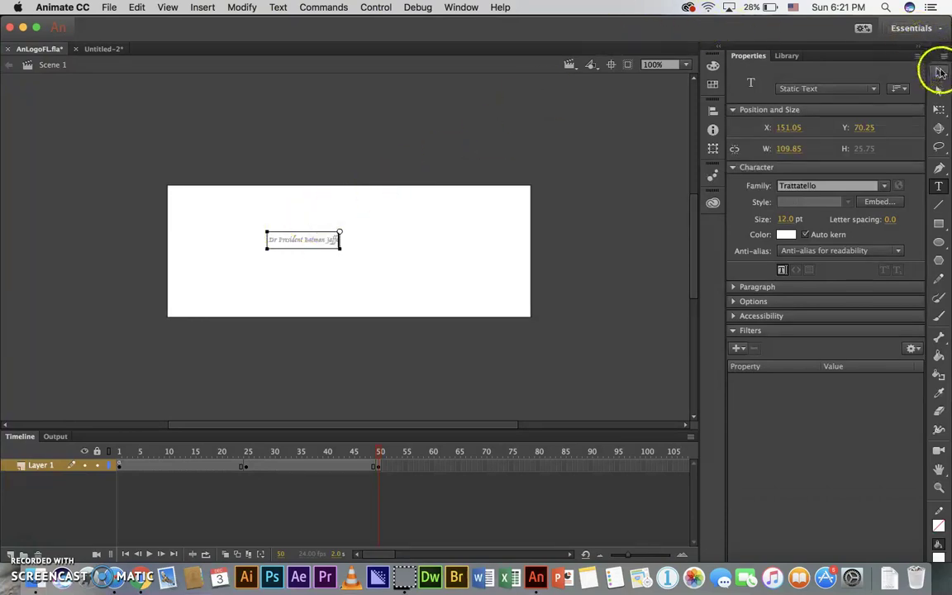
Make the title text black.
click(940, 73)
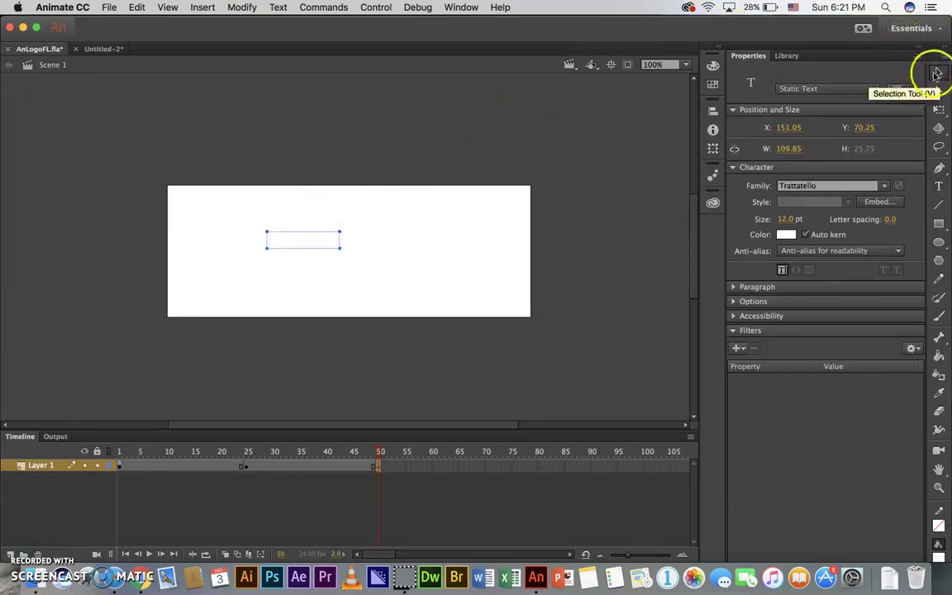
click(788, 235)
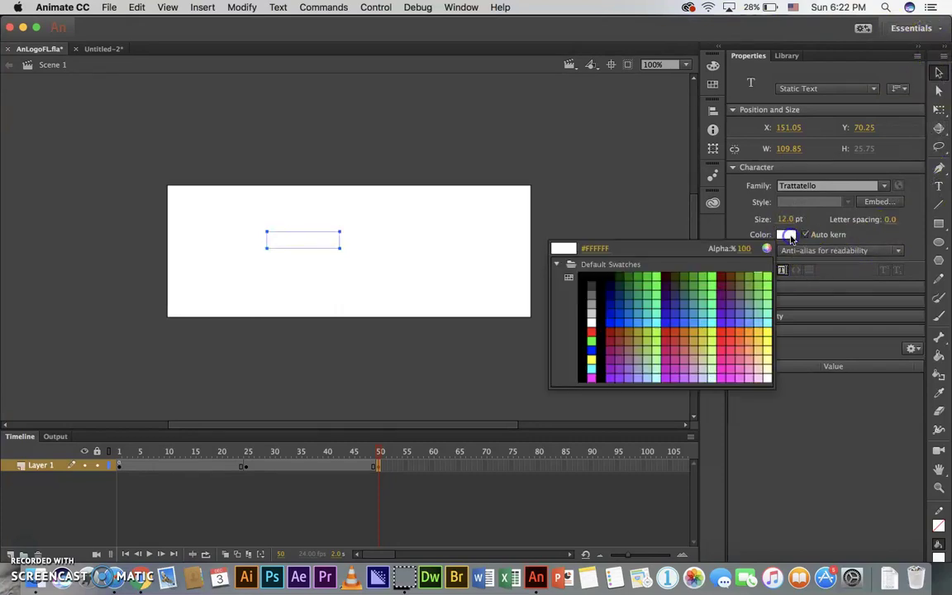
click(594, 274)
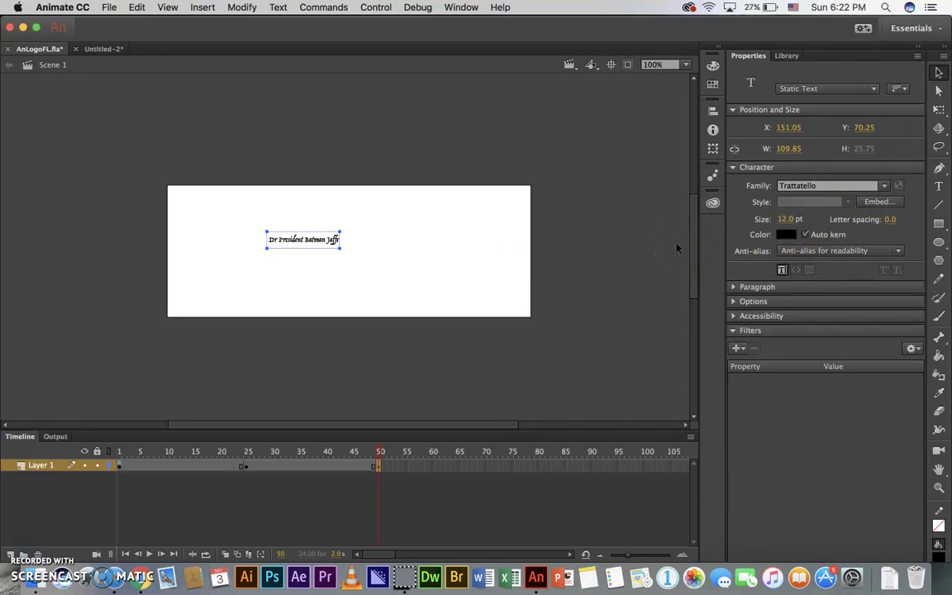
Scale the title up to about 519 × 127 px across the stage and nudge it right.
key(q)
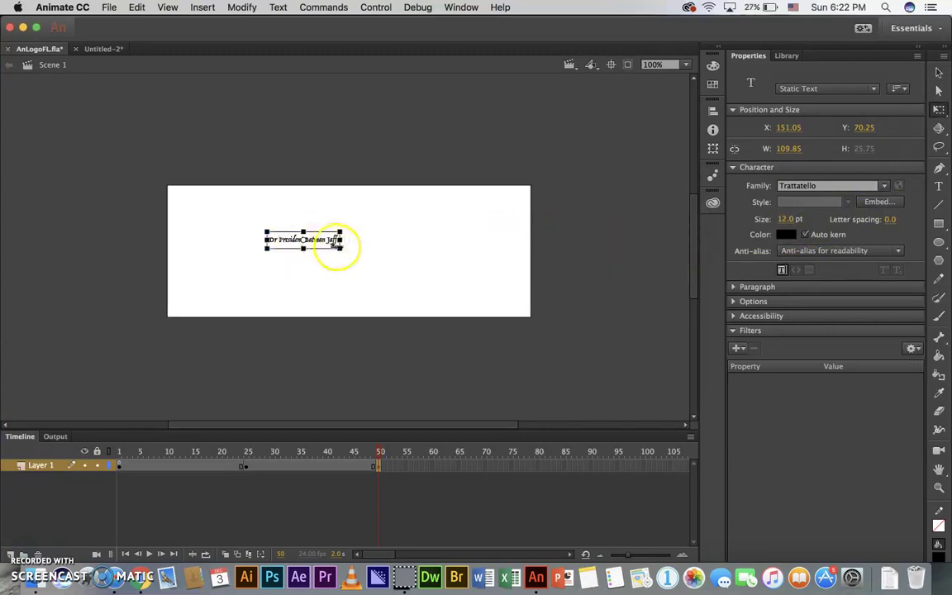
drag(339, 248, 517, 286)
mouse_move(453, 270)
mouse_down()
mouse_move(425, 255)
mouse_move(439, 266)
mouse_up()
click(419, 304)
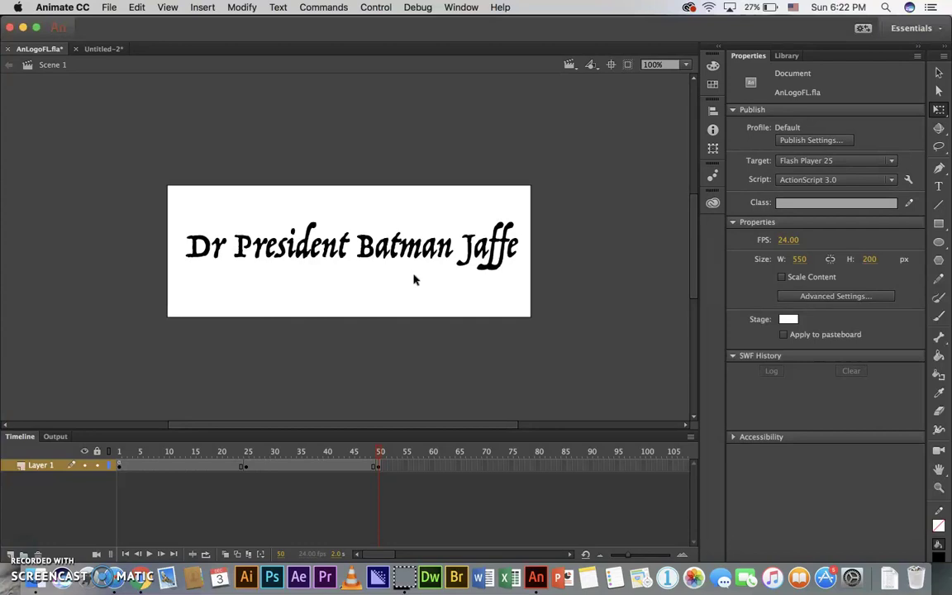
Break the Trattatello title apart into a filled shape of 500.85 × 72.30 px.
click(426, 261)
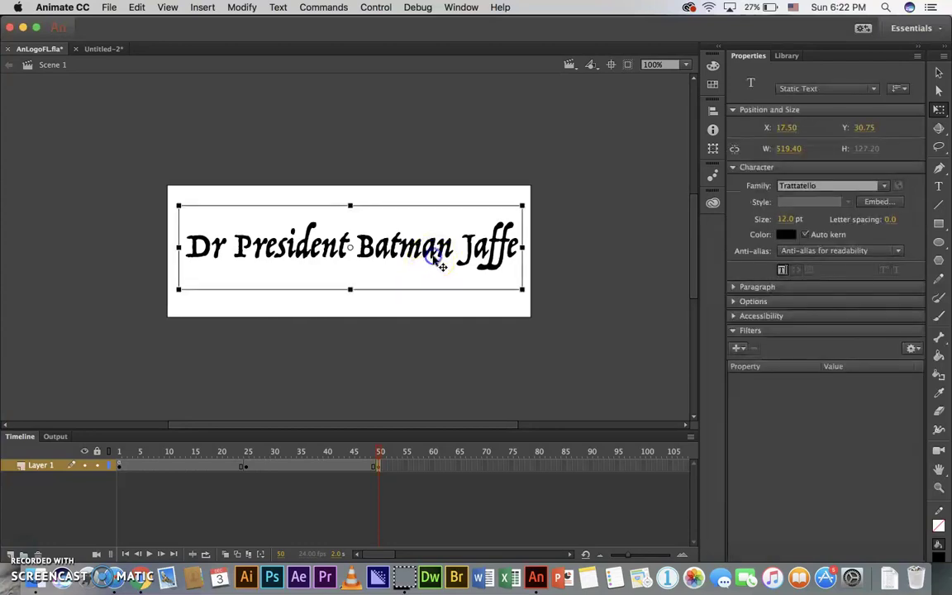
key(super+b)
key(super+b)
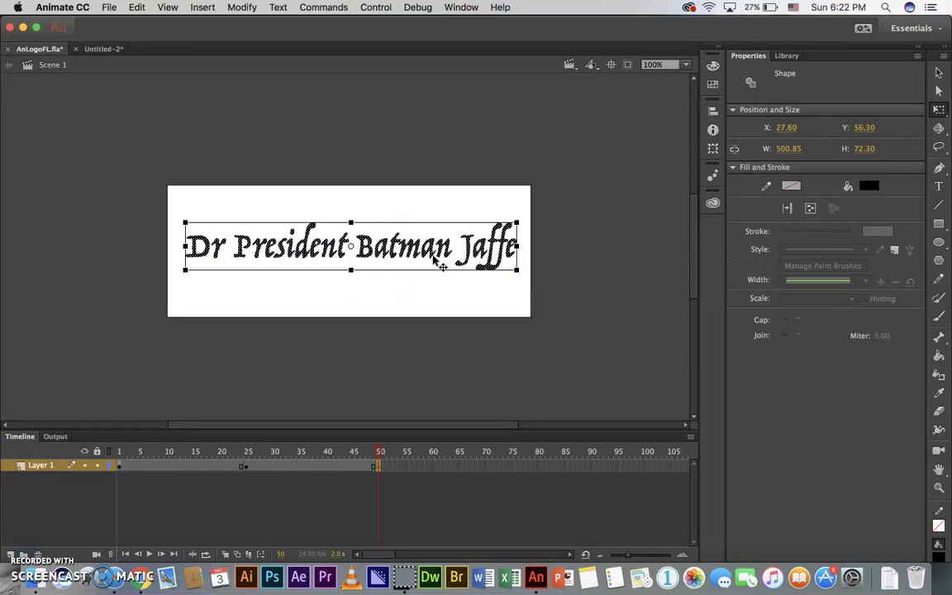
click(432, 257)
key(super+z)
key(super+z)
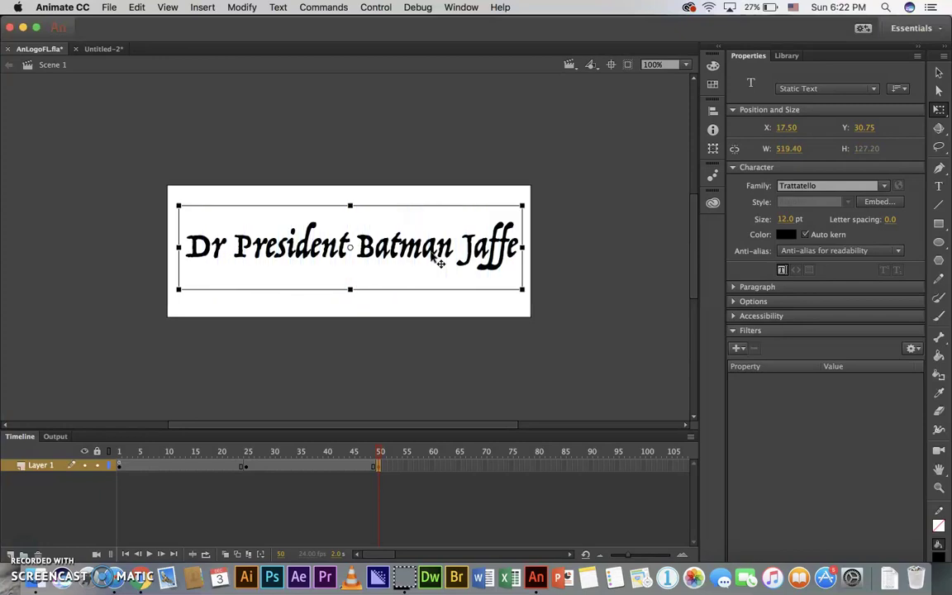
click(439, 261)
click(458, 248)
key(super+b)
key(super+b)
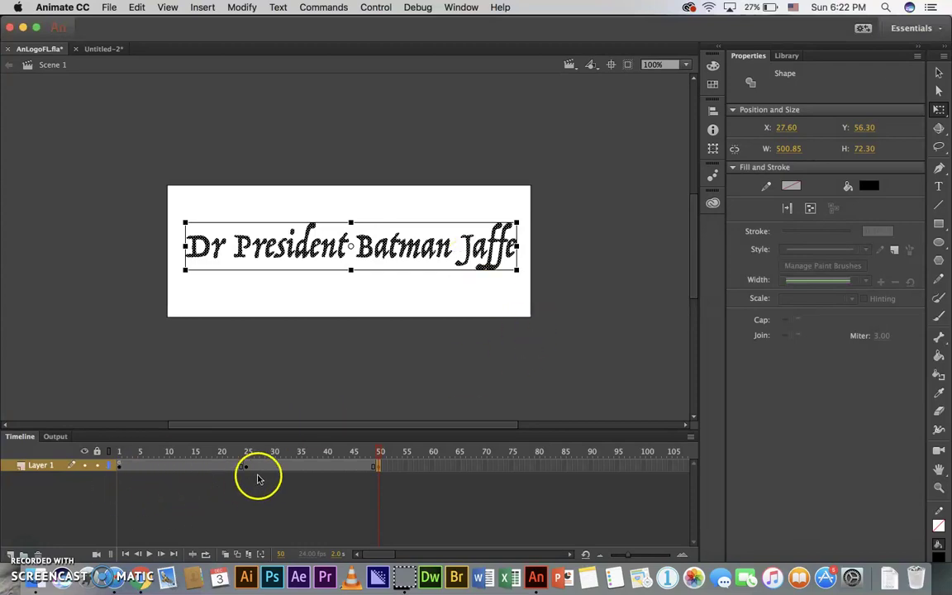
Create a shape tween over frames 25–50 so the blue panels morph into the title.
right_click(324, 466)
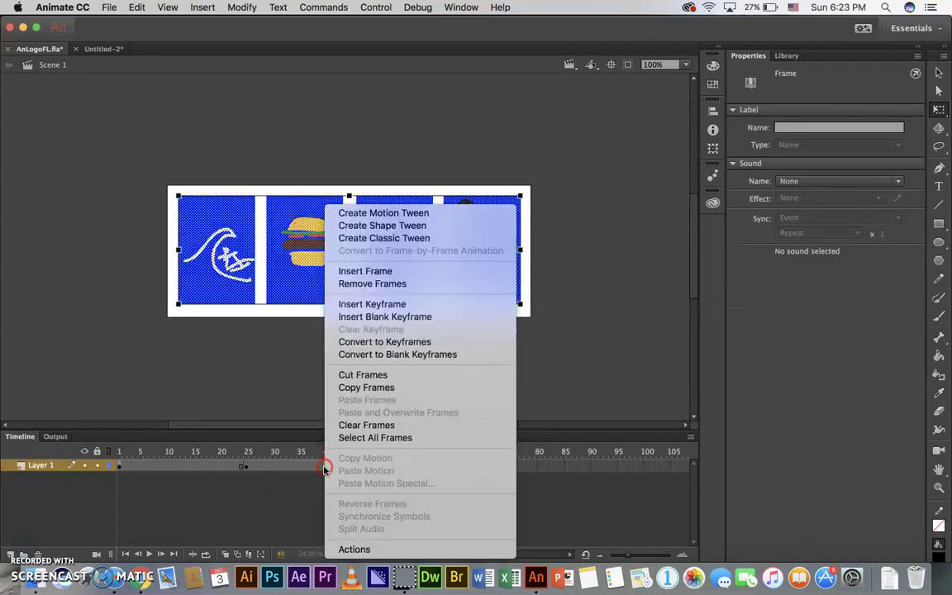
click(382, 226)
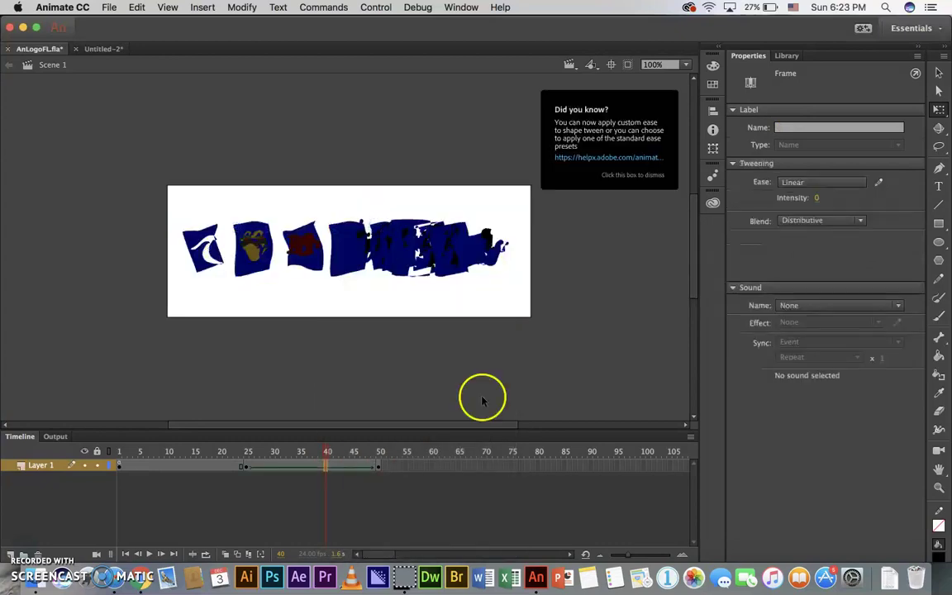
drag(330, 452, 396, 460)
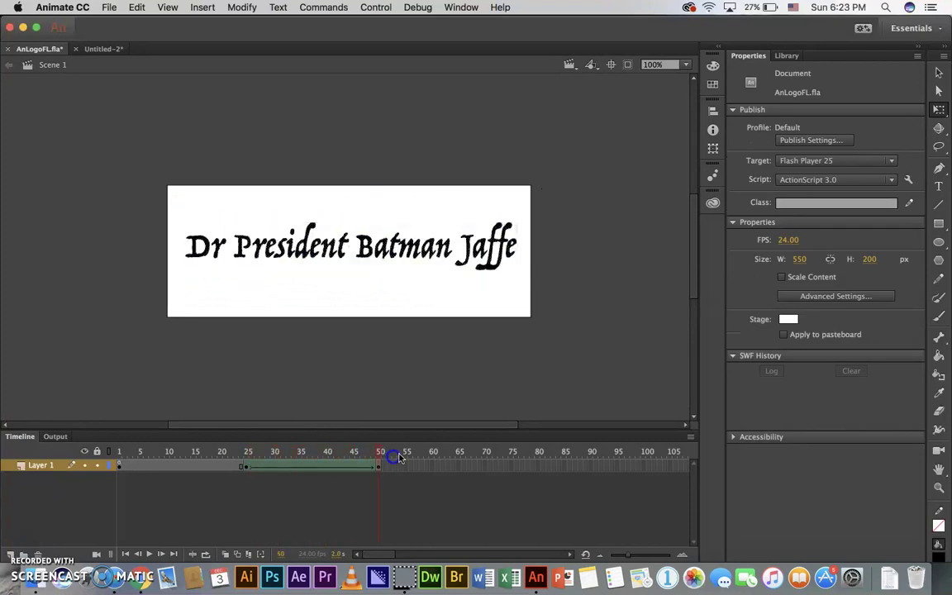
click(425, 312)
Add a keyframe at frame 75 to hold the title, then scrub back through the animation.
click(391, 462)
click(464, 463)
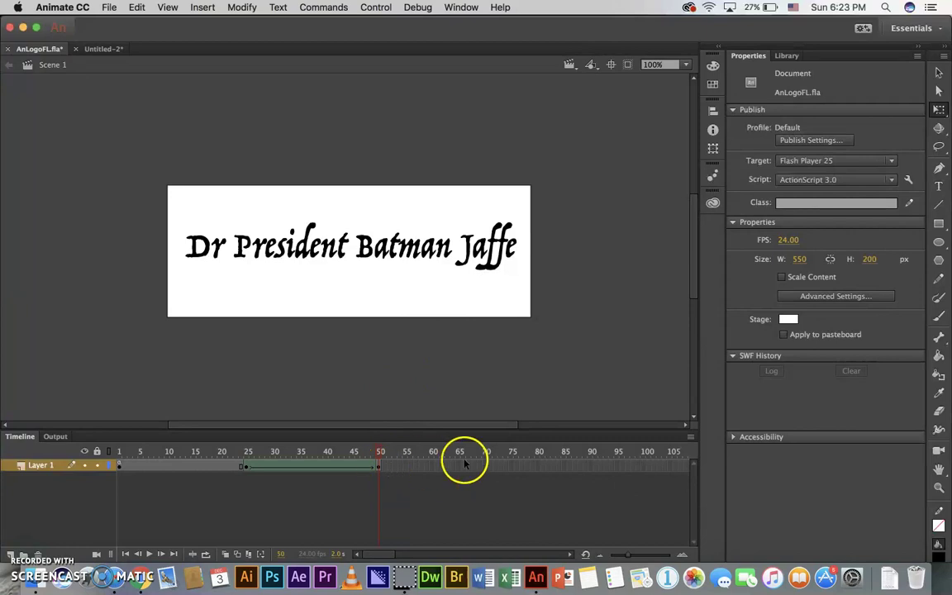
click(513, 468)
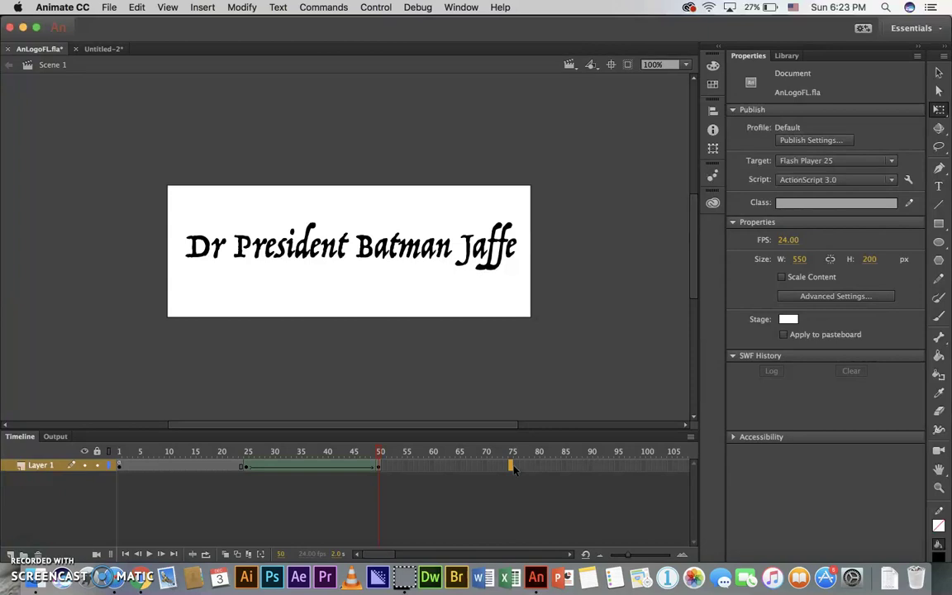
key(F6)
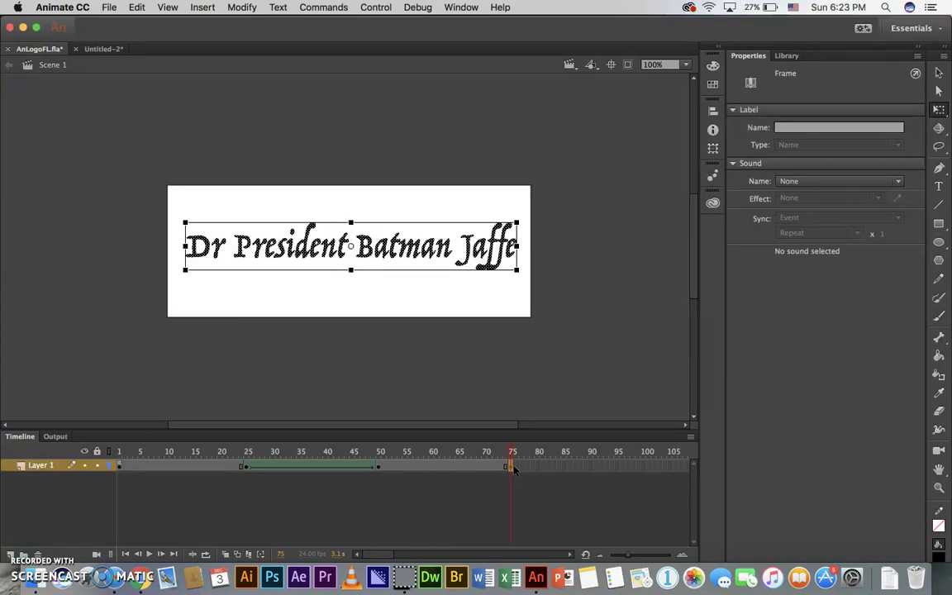
drag(513, 468, 128, 459)
Scrub the timeline from frame 1 toward frame 100 to preview the panels-to-title morph.
click(121, 467)
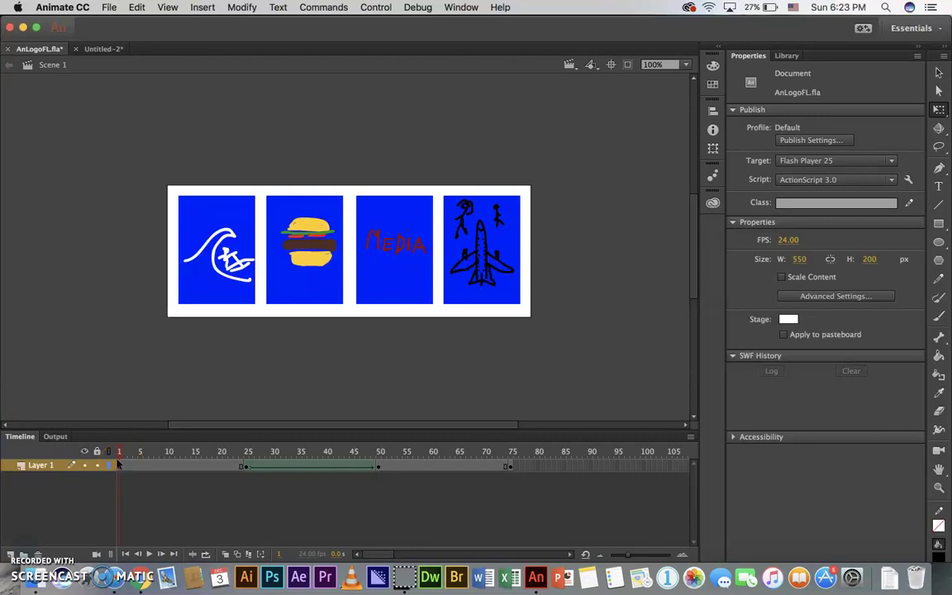
drag(120, 456, 415, 460)
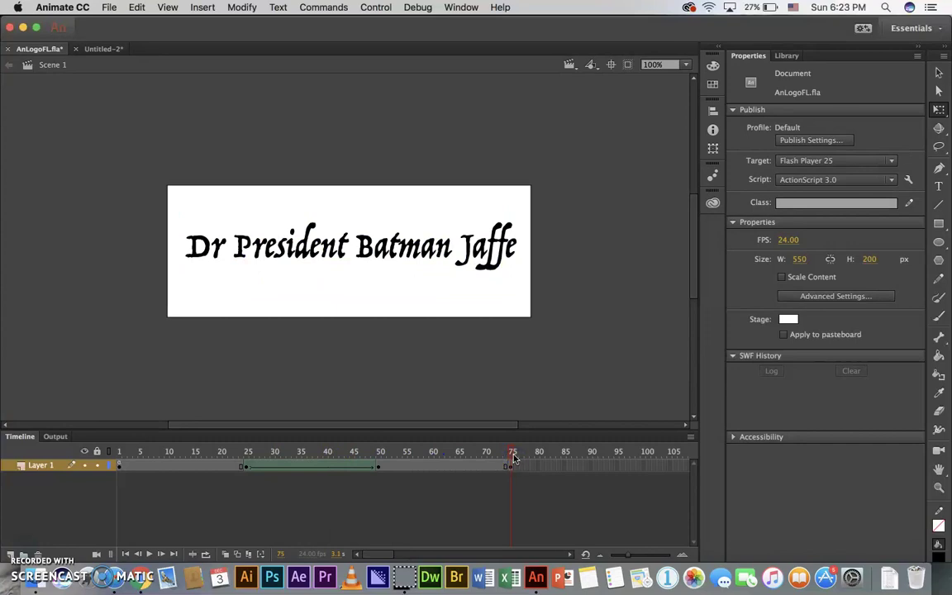
drag(529, 464, 648, 472)
click(647, 468)
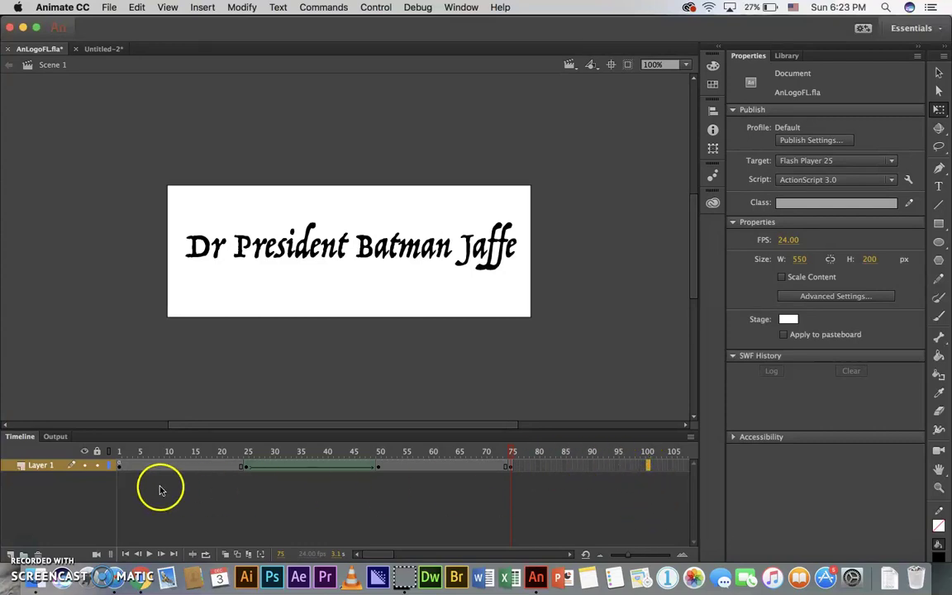
Copy frame 1's blue panels and paste them as a keyframe at frame 100.
right_click(117, 466)
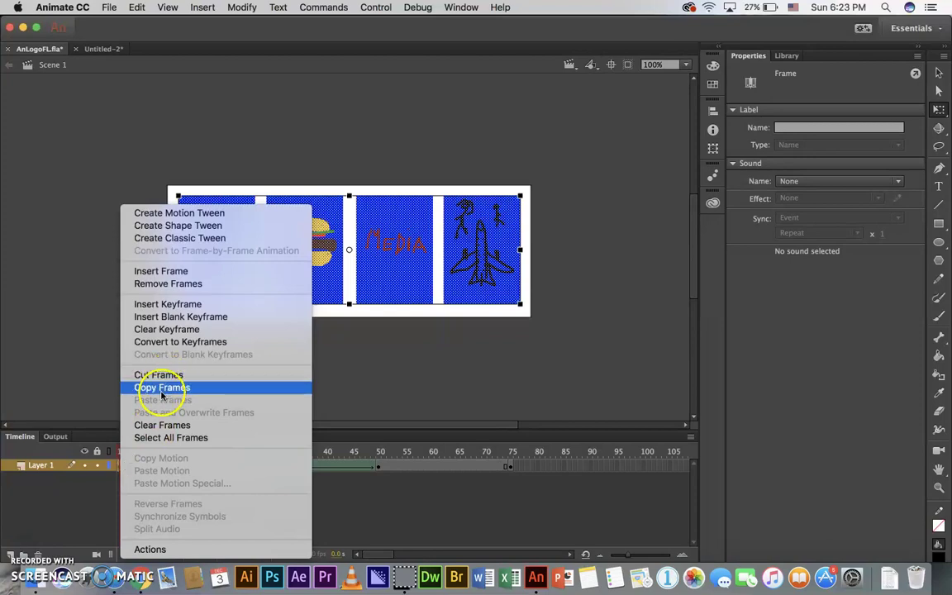
click(162, 389)
drag(133, 469, 119, 468)
right_click(119, 467)
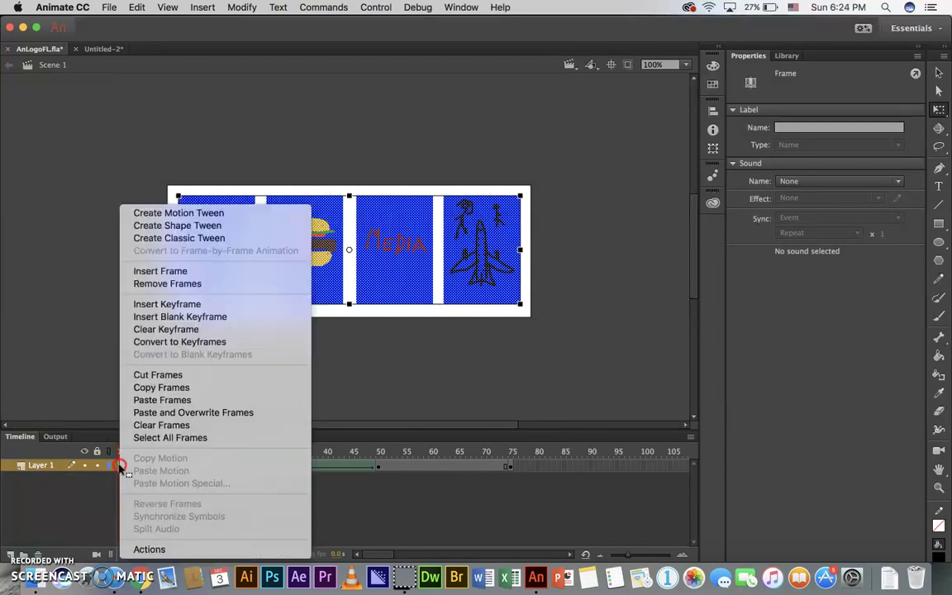
click(159, 387)
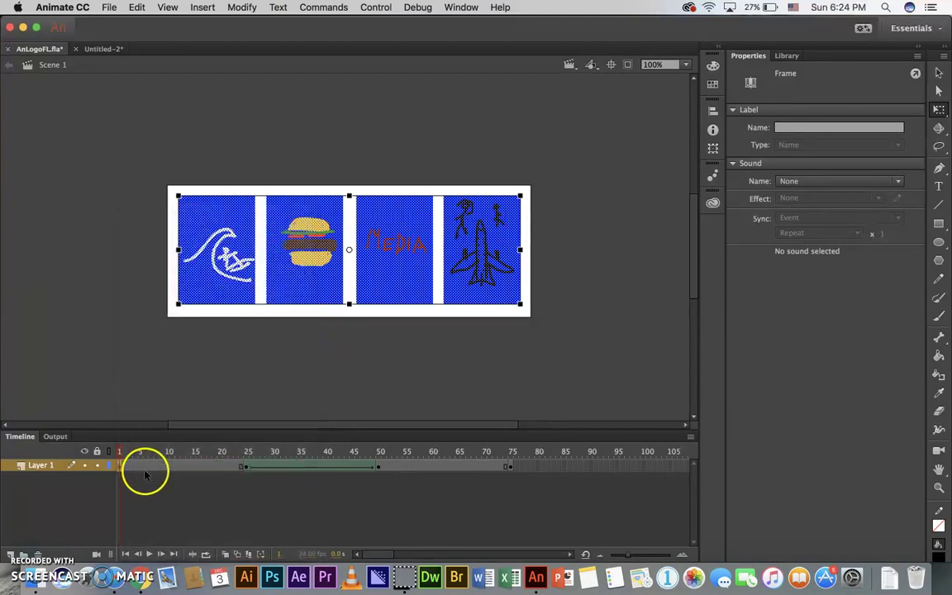
right_click(649, 469)
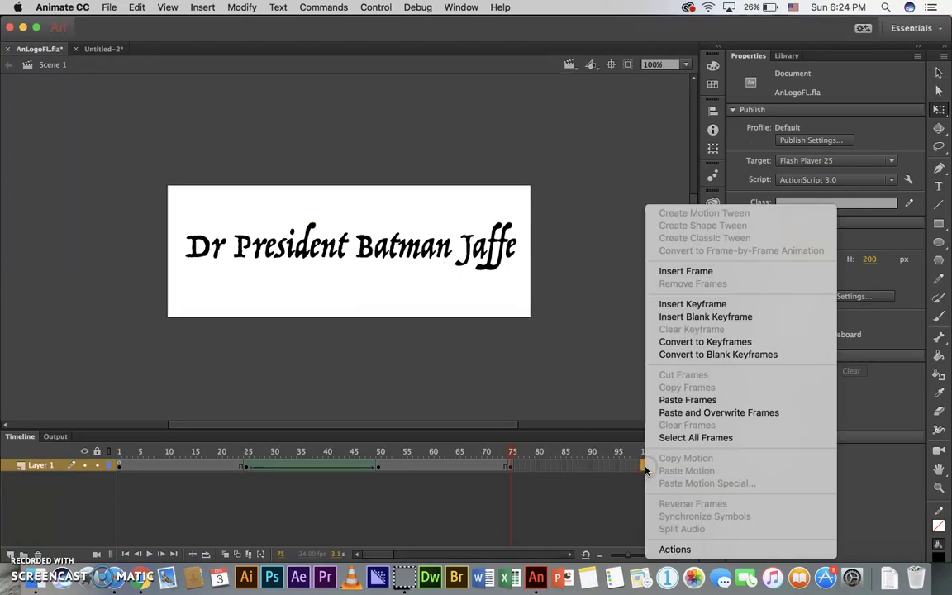
click(676, 401)
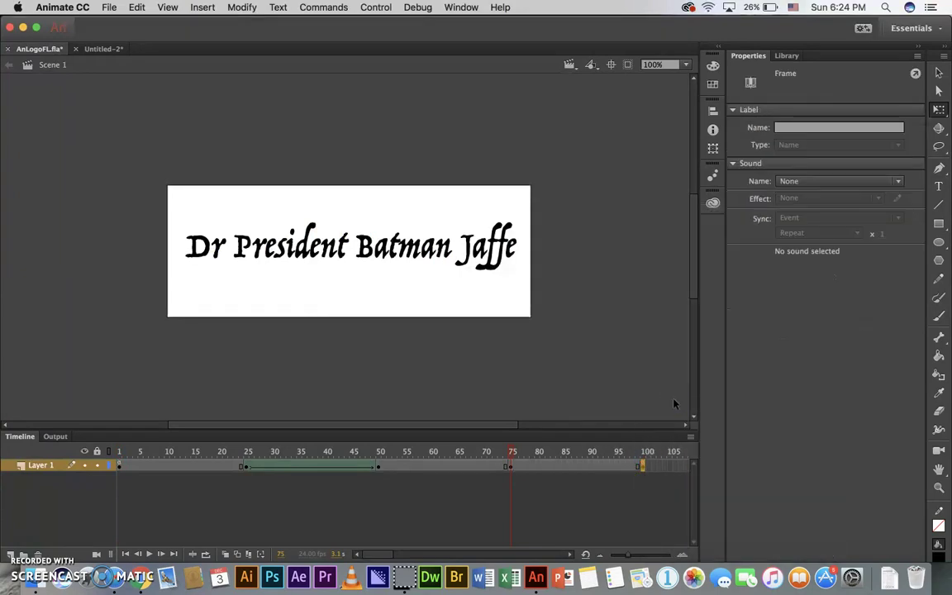
Select frame 90, between the held title and the pasted panels.
click(514, 453)
drag(513, 453, 617, 455)
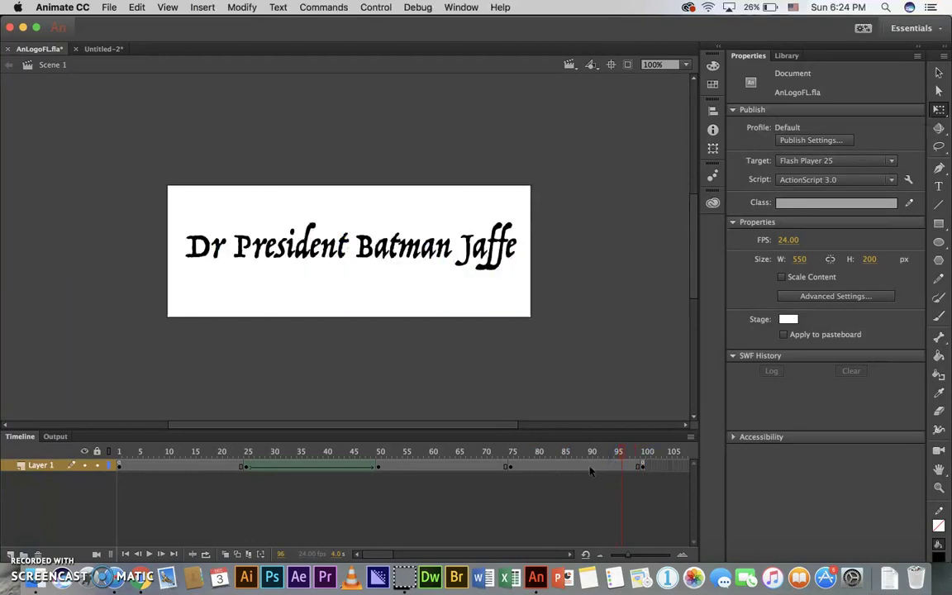
click(591, 468)
right_click(590, 469)
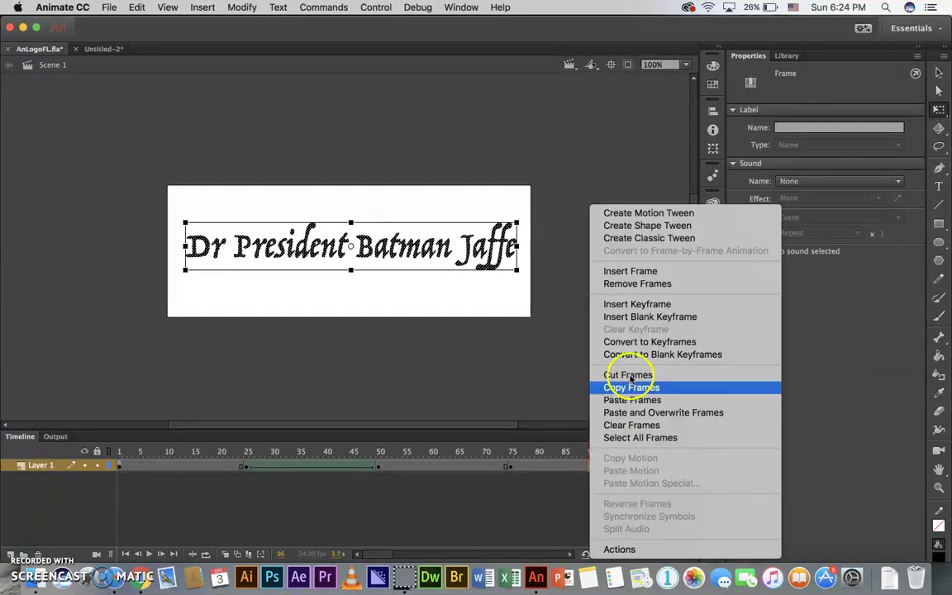
Create a shape tween over frames 75–100 so the title morphs back into the panels.
click(659, 232)
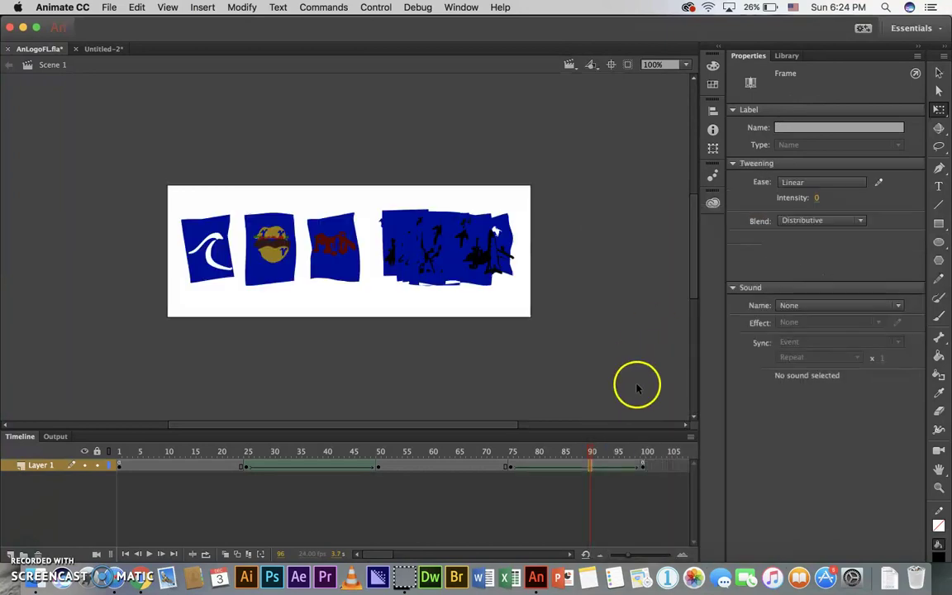
click(583, 450)
drag(582, 450, 76, 464)
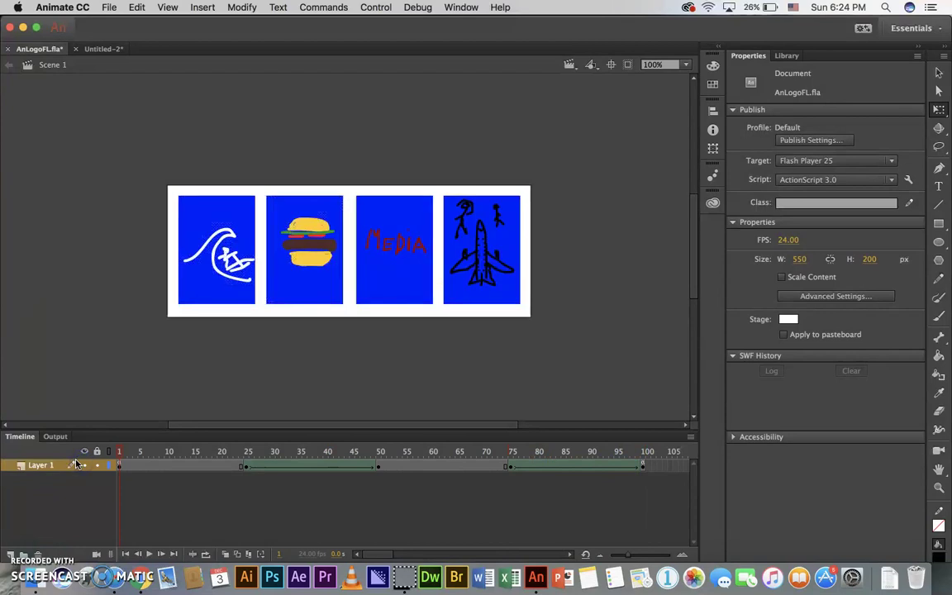
Test the movie, then close the preview and clear and close the Compiler Errors panel.
key(super+Return)
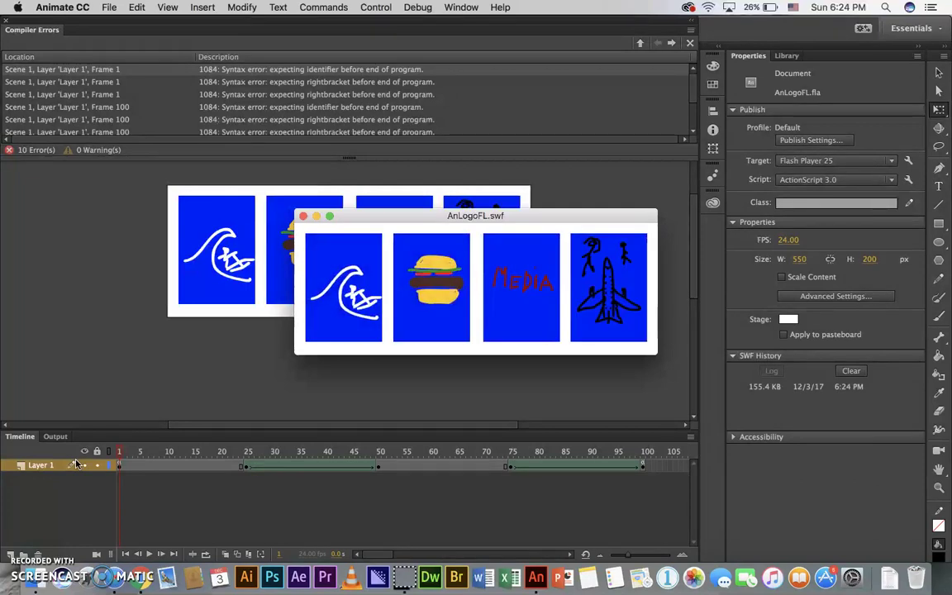
click(32, 462)
click(79, 334)
click(303, 216)
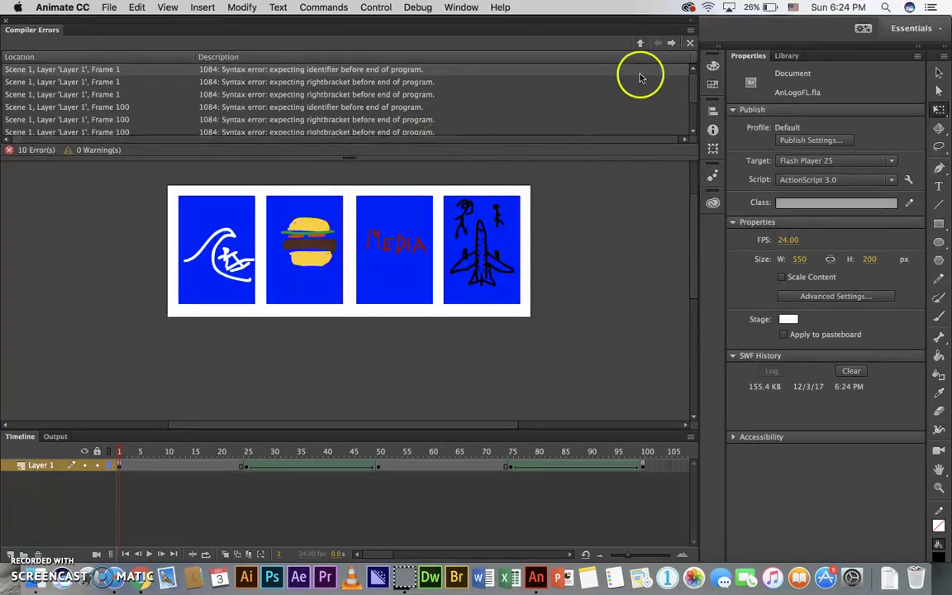
click(692, 47)
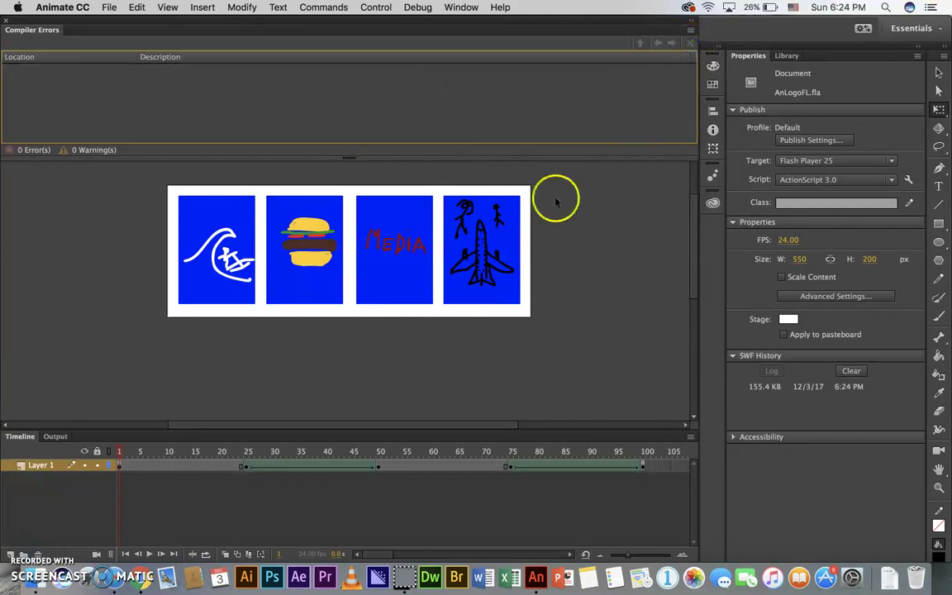
click(6, 22)
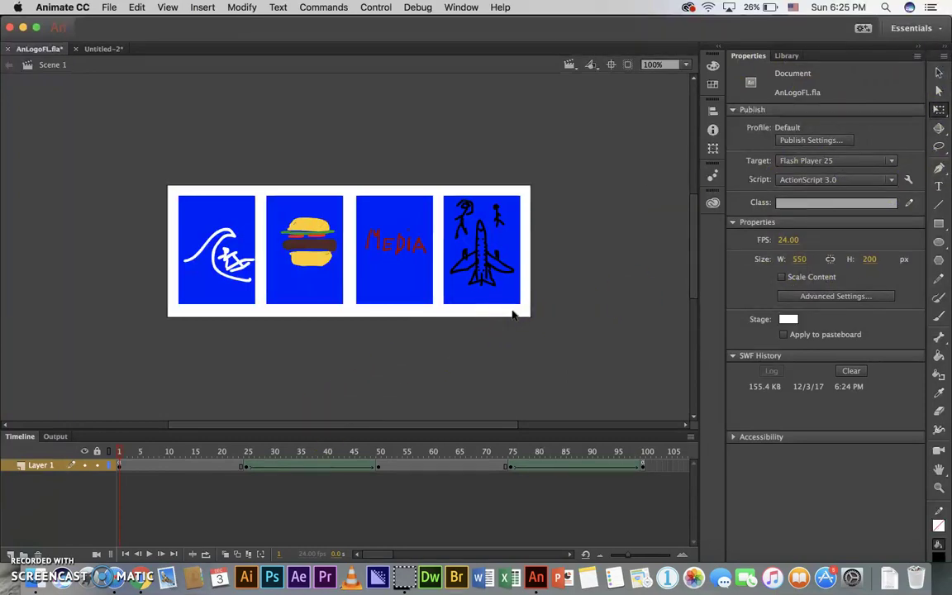
Set the document frame rate to 12 fps.
click(513, 314)
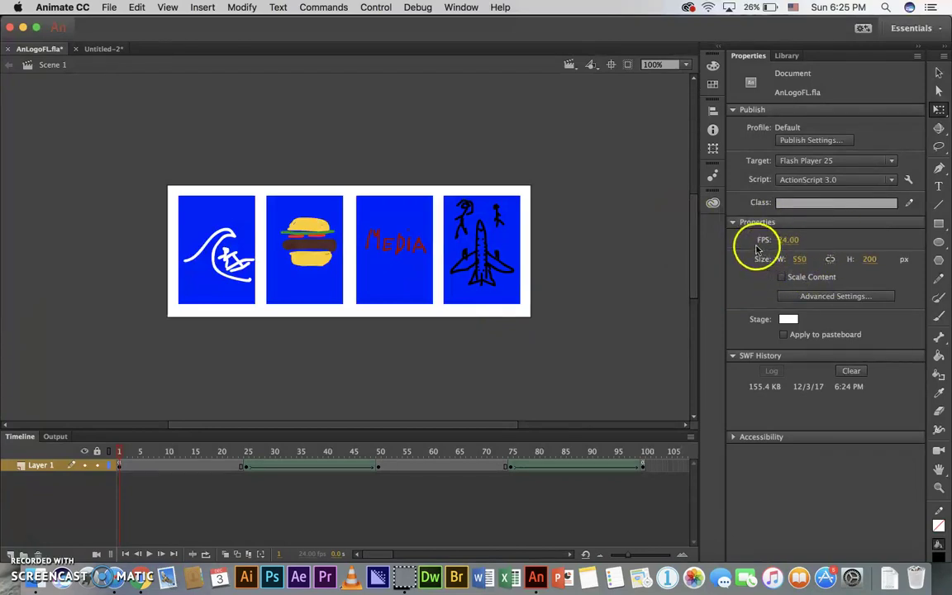
click(783, 240)
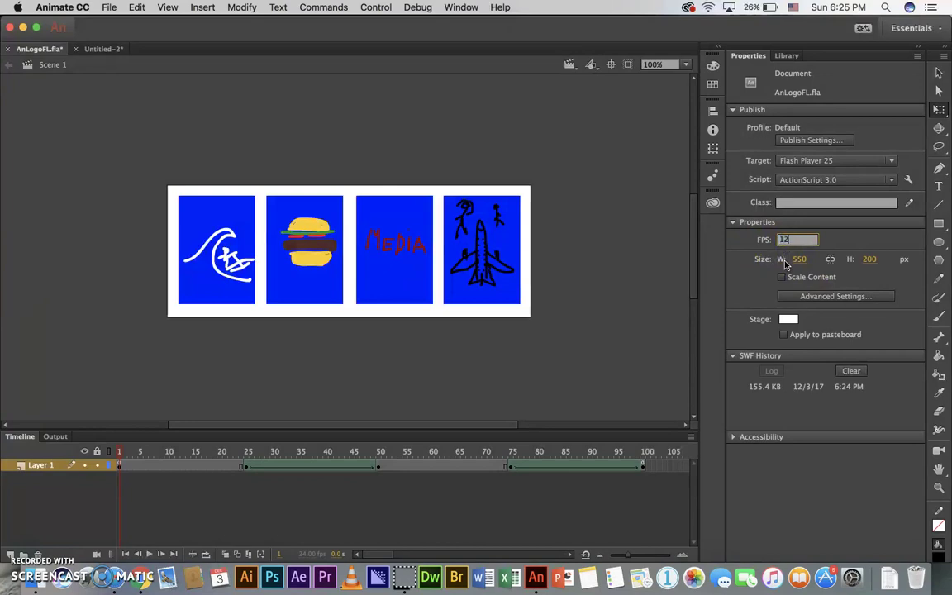
click(643, 327)
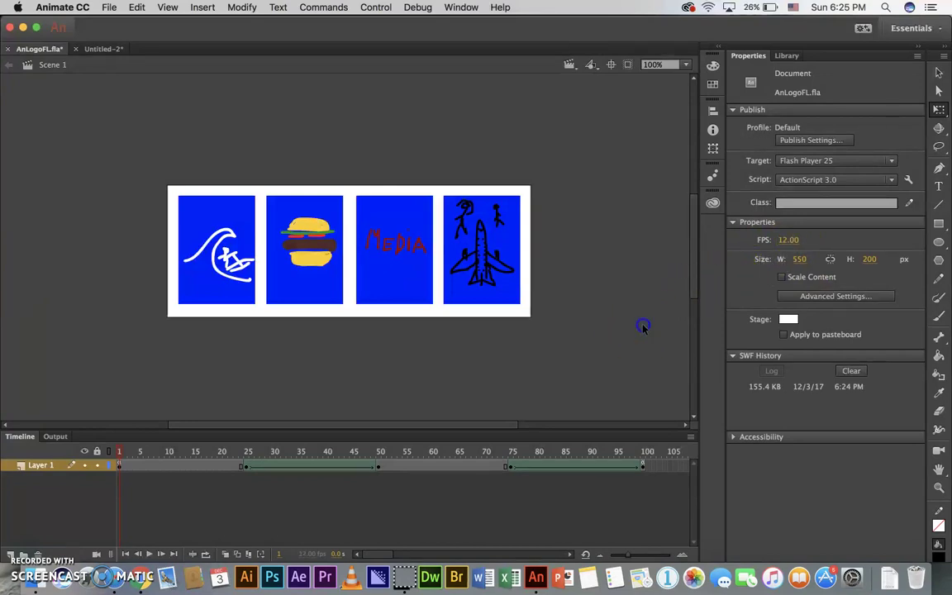
click(612, 330)
click(581, 334)
Test-play the 12 fps animation, then close the preview and Compiler Errors panel.
key(super+Return)
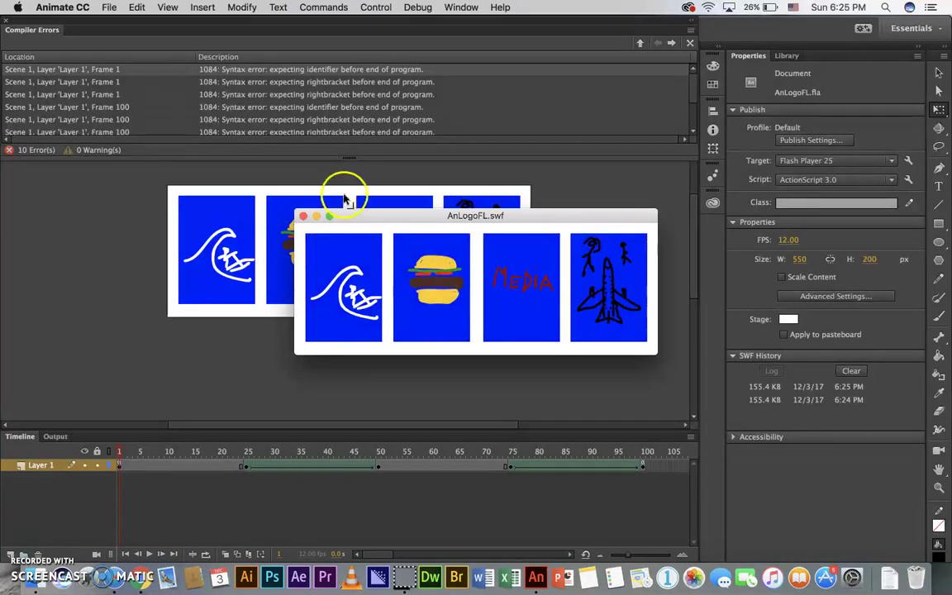
click(303, 217)
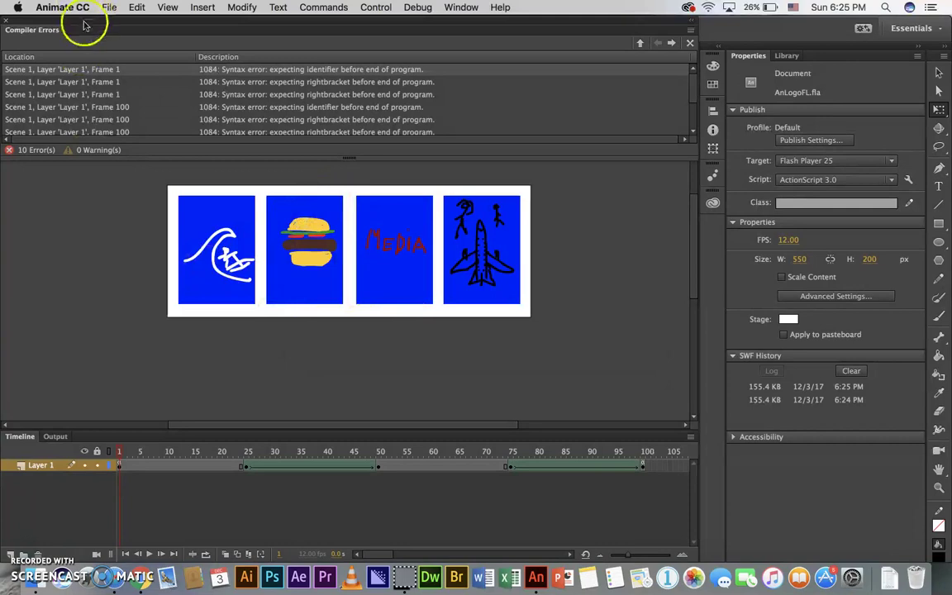
click(9, 26)
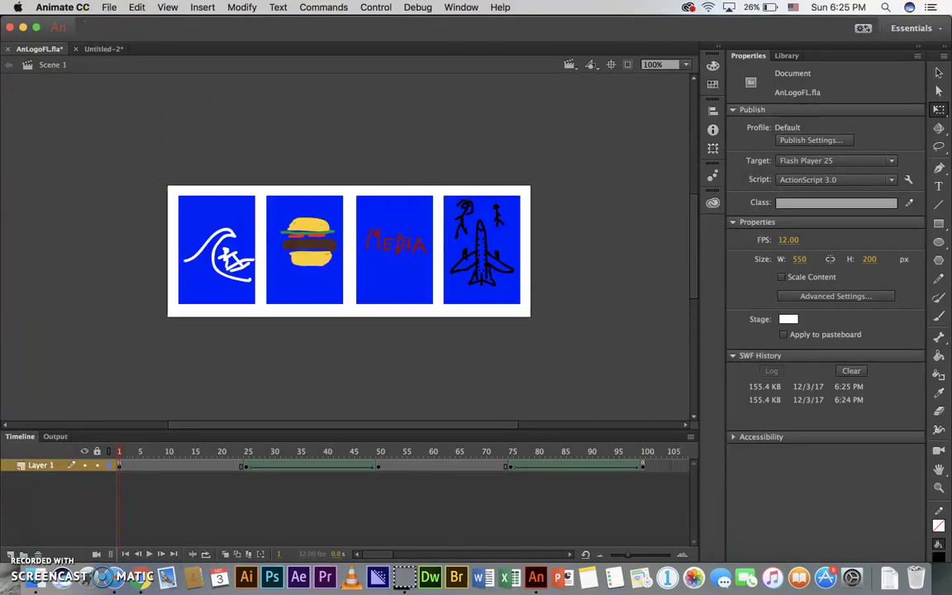
Save the document as AnLogoFL.fla in Documents, replacing the existing file.
click(108, 8)
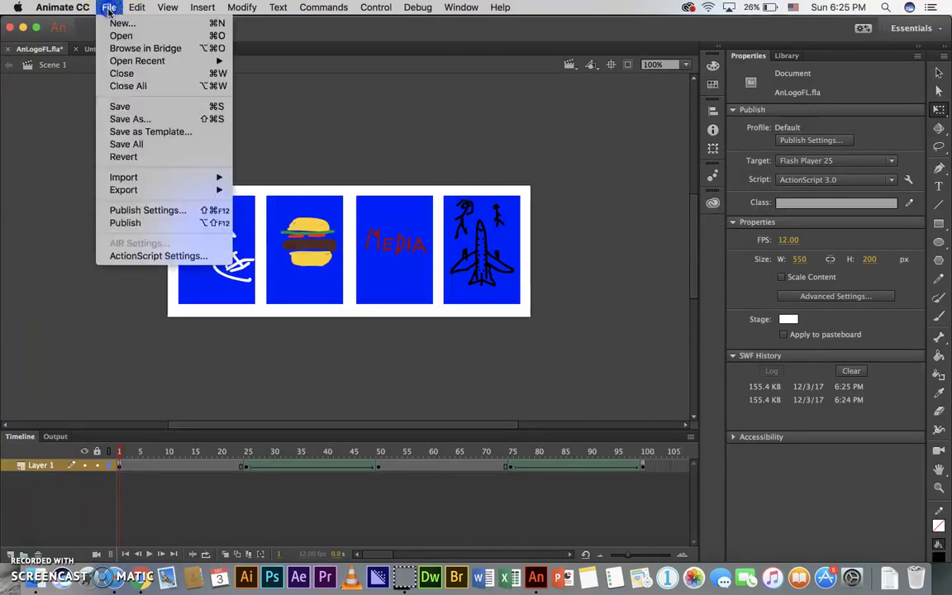
click(127, 120)
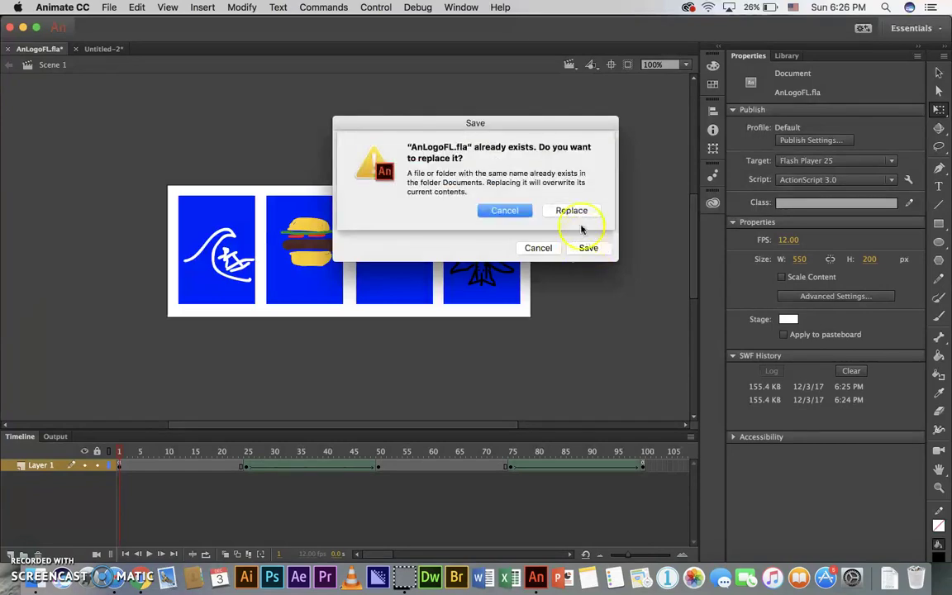
click(578, 214)
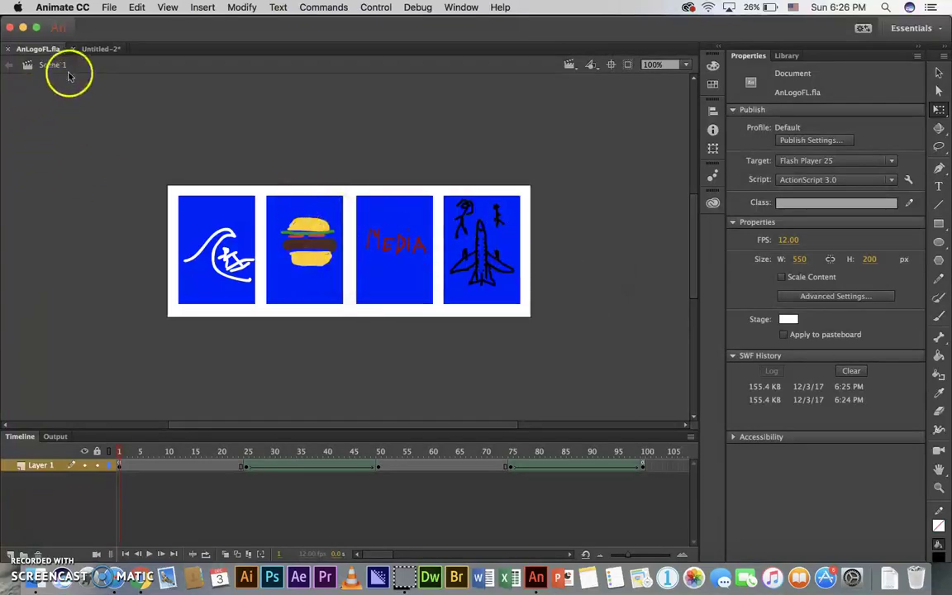
click(107, 8)
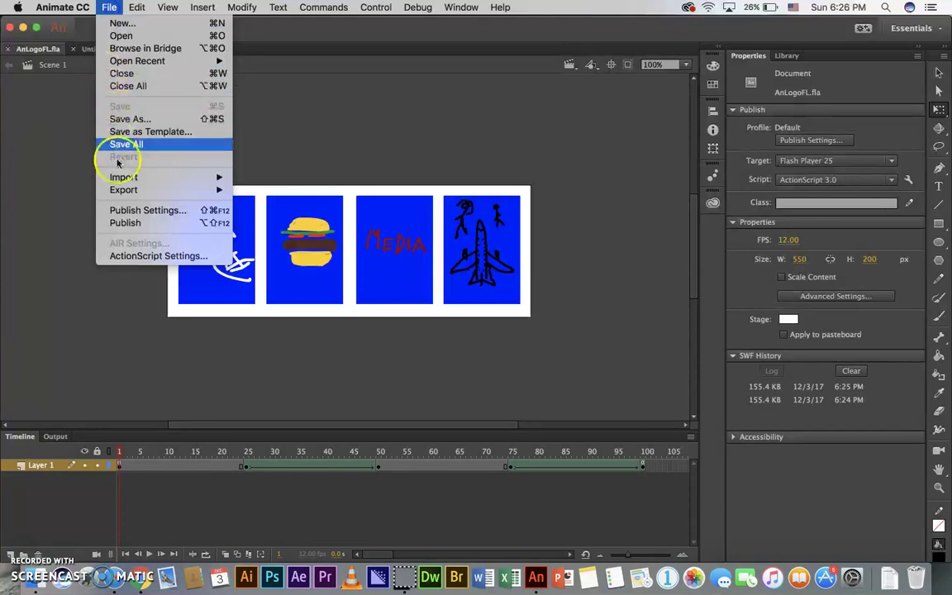
Export the logo as a forever-looping animated GIF named AnLogoFL.gif in Documents.
mouse_move(141, 193)
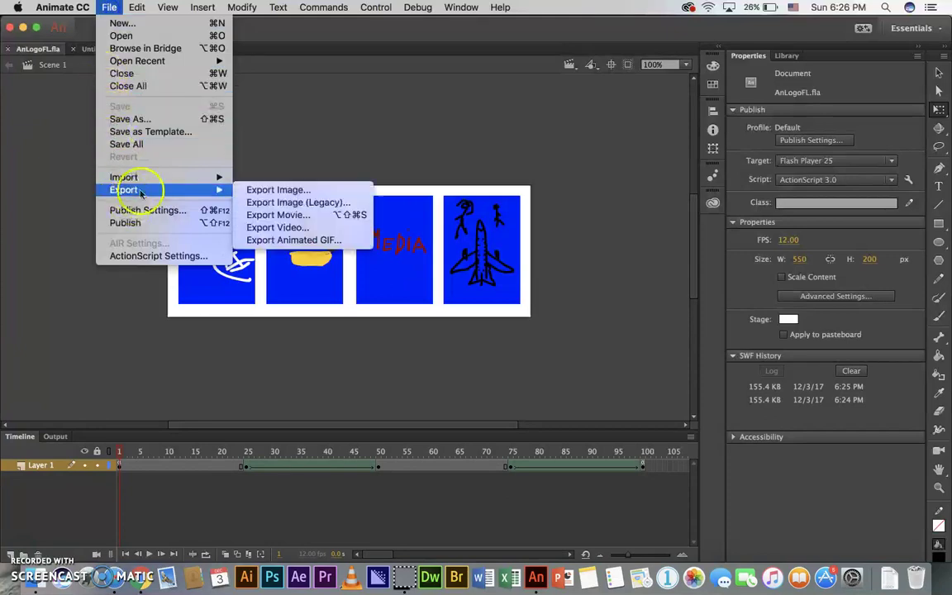
click(299, 242)
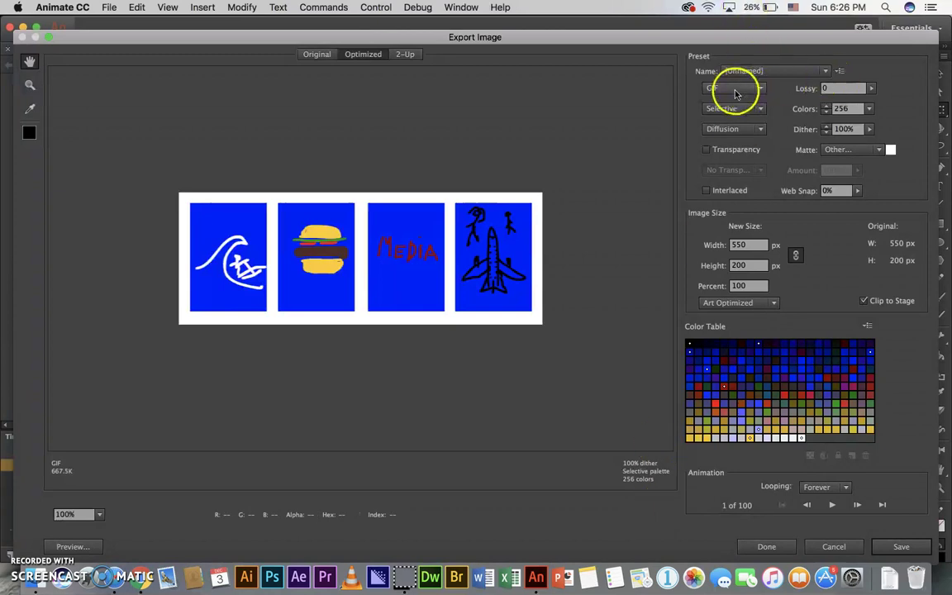
click(899, 548)
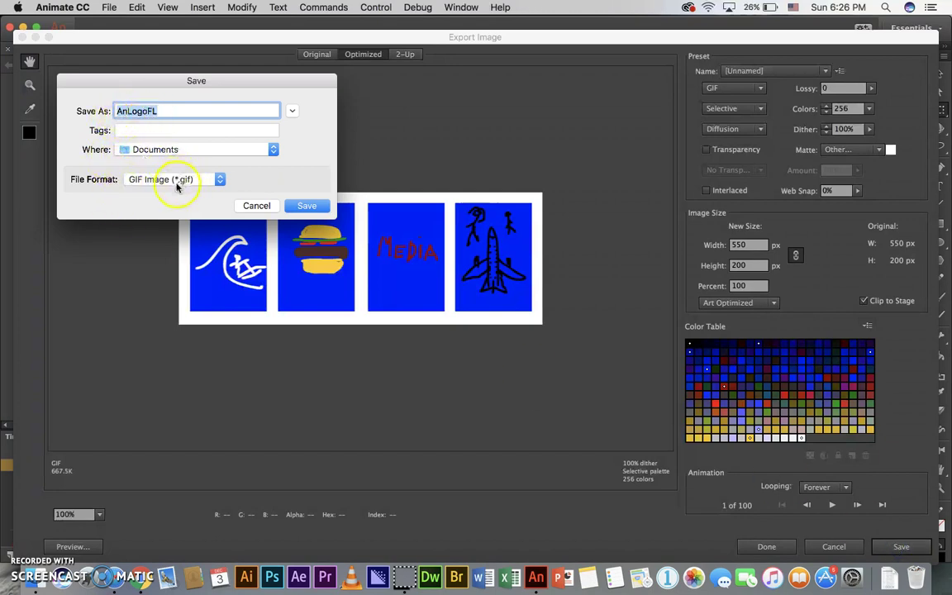
click(307, 206)
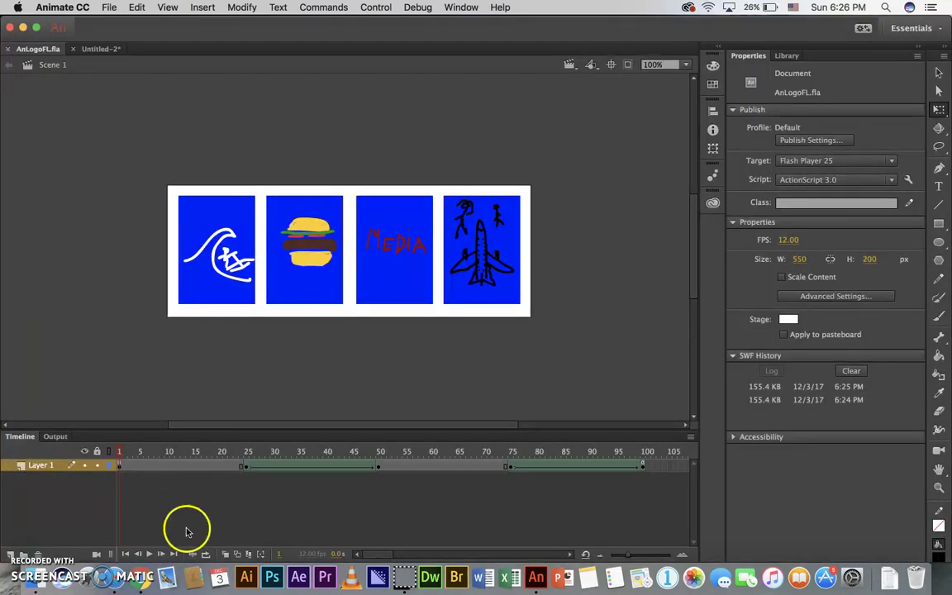
Switch to Safari and scroll the student portfolio page to watch the FLLogoSE animated logo.
click(105, 578)
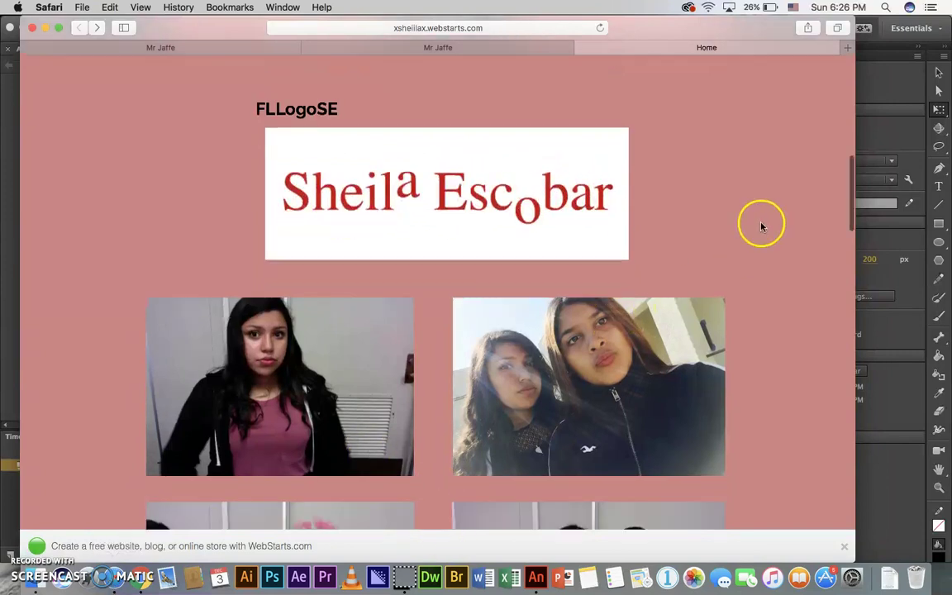
scroll(761, 225, up, 10)
scroll(762, 230, up, 3)
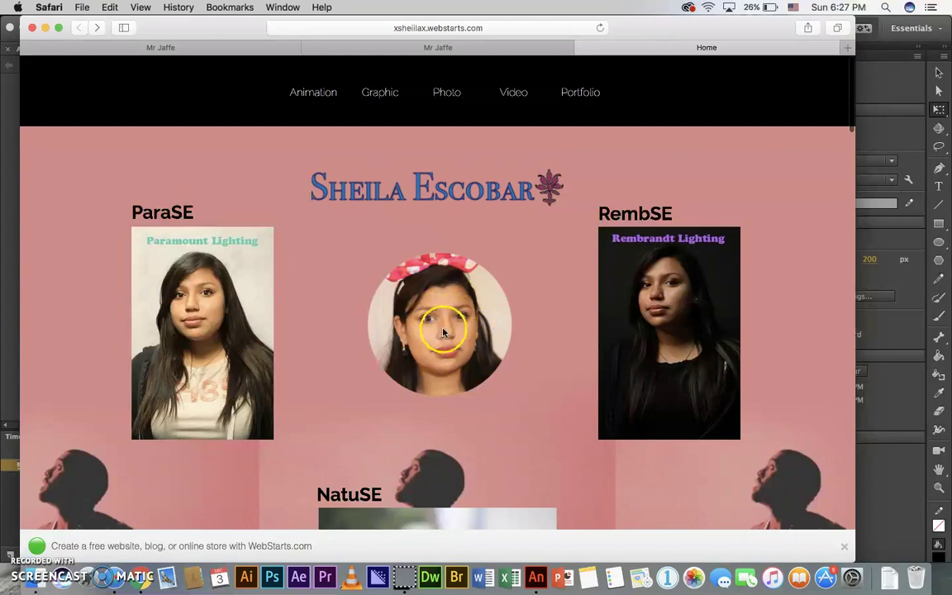
scroll(592, 327, down, 3)
scroll(473, 293, down, 6)
scroll(415, 306, down, 2)
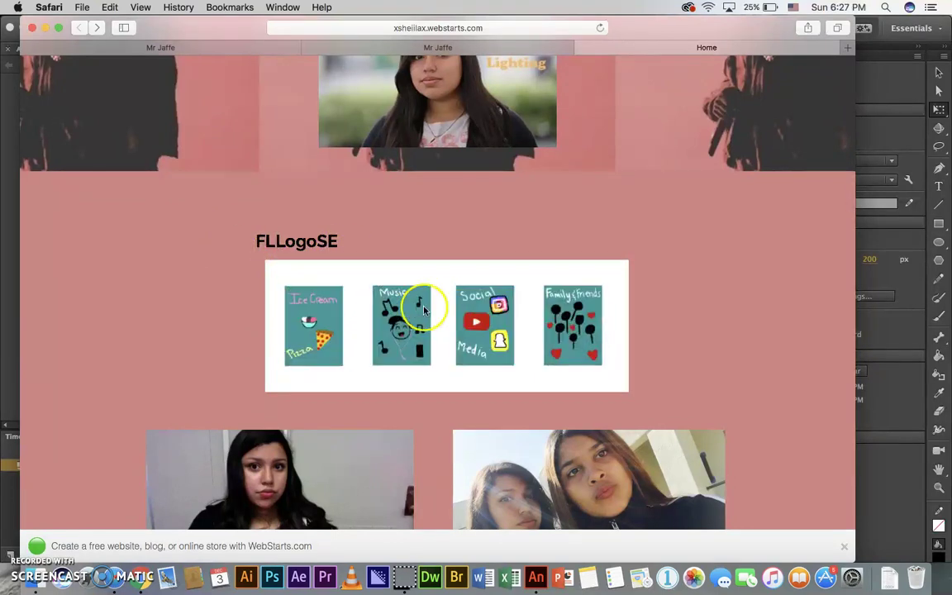
scroll(563, 306, down, 1)
scroll(563, 305, up, 10)
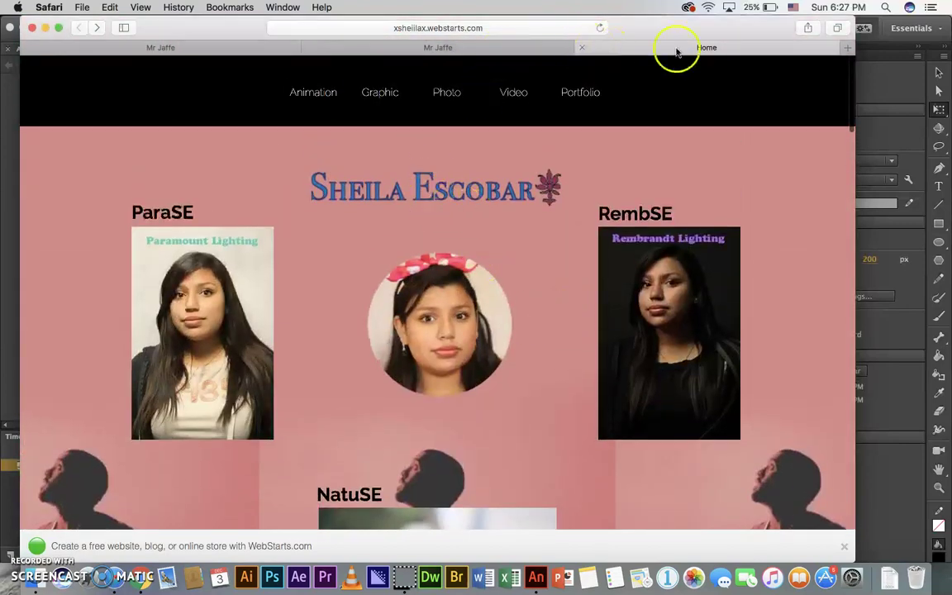
Close the current portfolio, open a different Period 1 student's WebStarts page, and scroll to its looping logo.
click(584, 48)
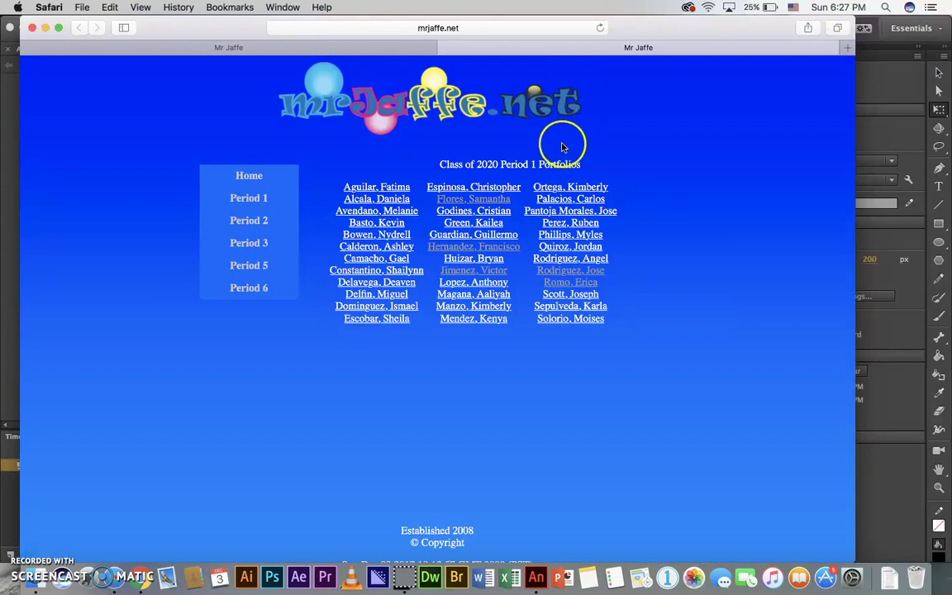
click(390, 202)
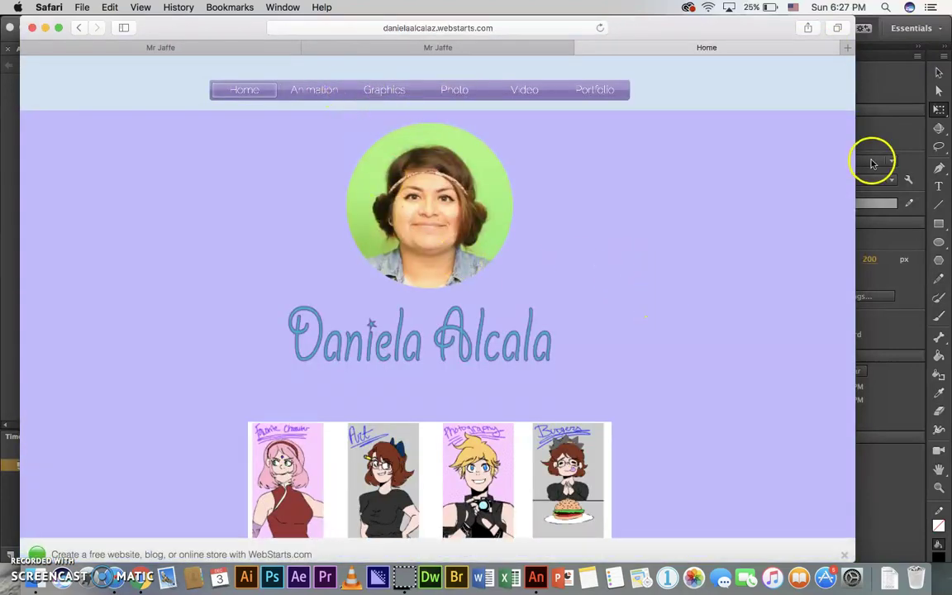
scroll(602, 289, down, 1)
scroll(603, 289, down, 1)
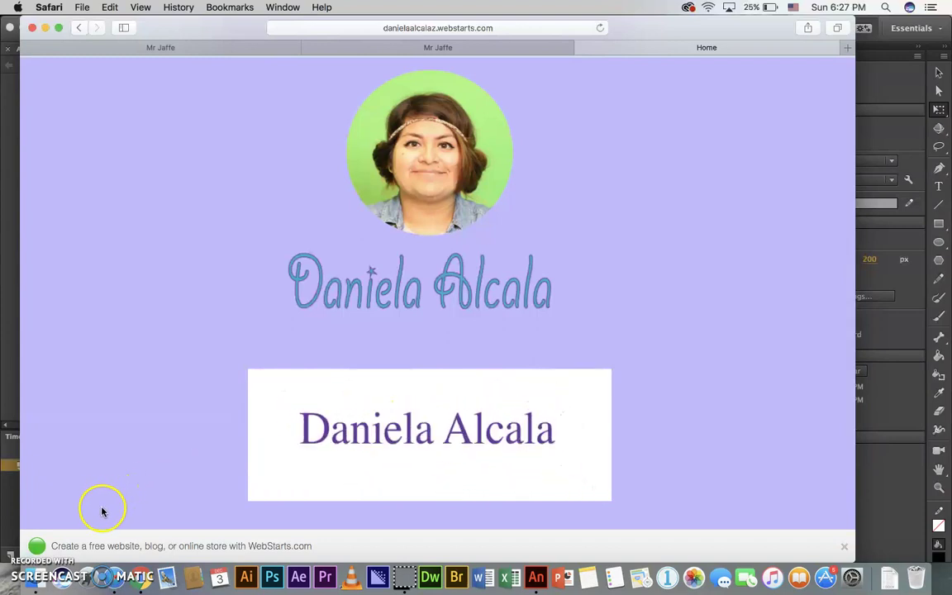
click(30, 548)
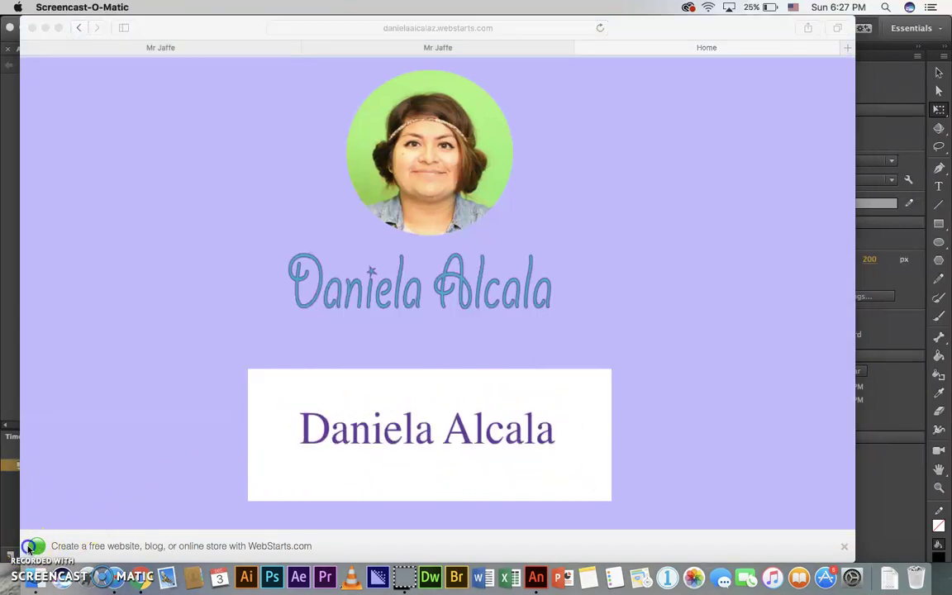